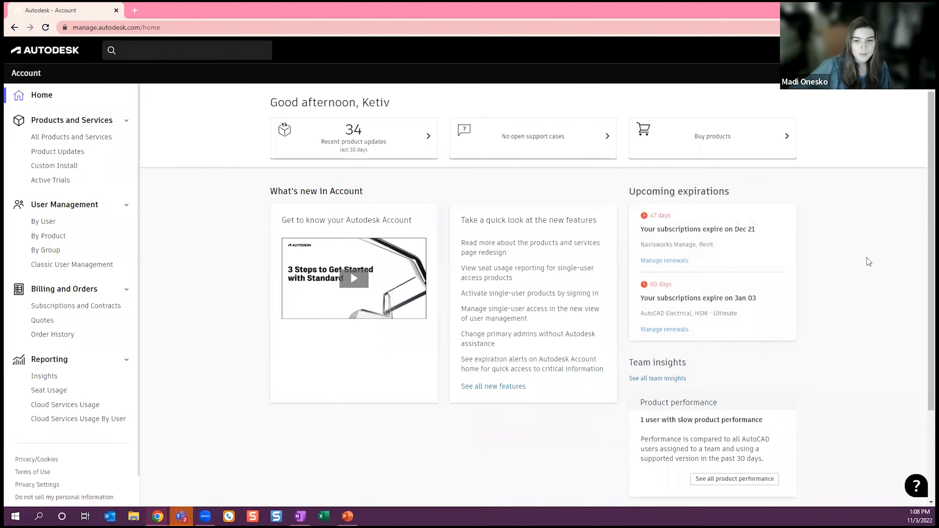
- Open the single-user invite form from the by-user management page and review its fields and optional groups
{"action": "scroll", "coordinate": [866, 260], "scroll_direction": "down", "scroll_amount": 2}
{"action": "scroll", "coordinate": [870, 262], "scroll_direction": "up", "scroll_amount": 2}
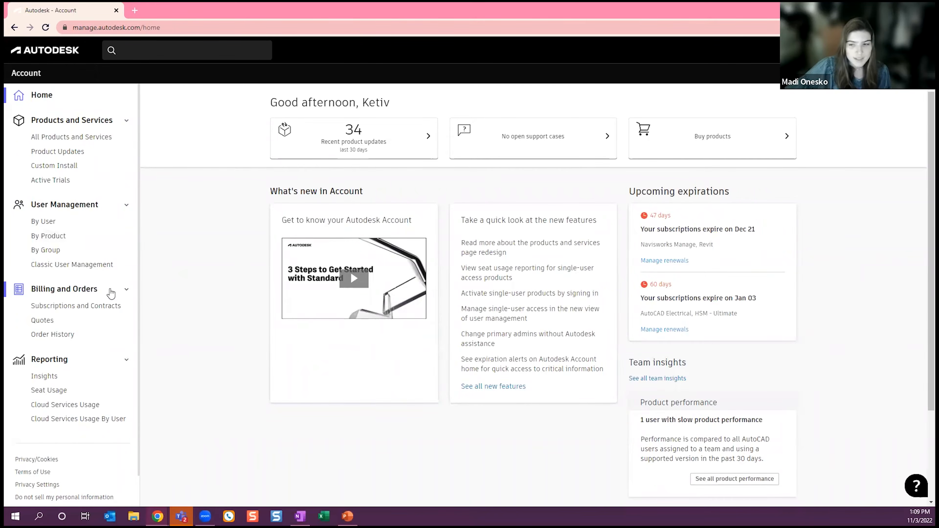
{"action": "left_click", "coordinate": [56, 223]}
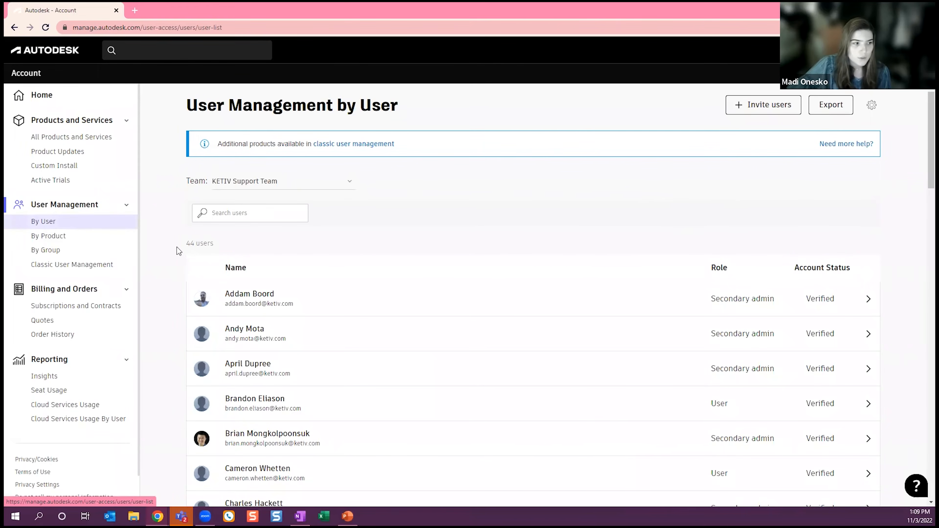
{"action": "left_click", "coordinate": [755, 107]}
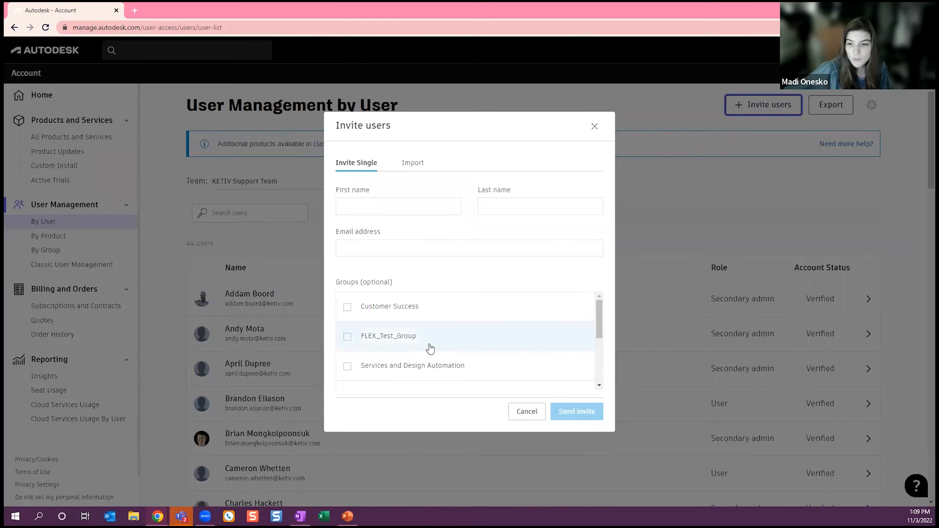
{"action": "scroll", "coordinate": [430, 348], "scroll_direction": "down", "scroll_amount": 1}
{"action": "scroll", "coordinate": [430, 348], "scroll_direction": "up", "scroll_amount": 1}
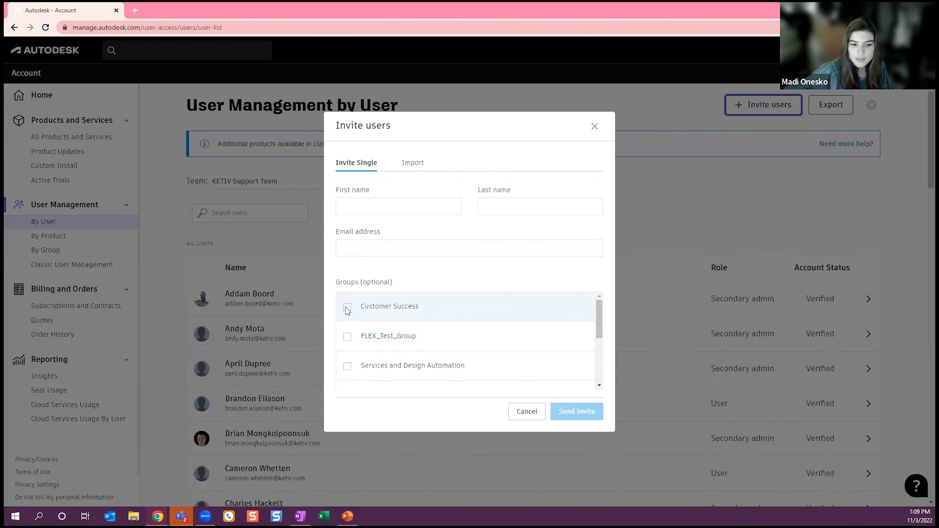
{"action": "scroll", "coordinate": [358, 367], "scroll_direction": "down", "scroll_amount": 3}
{"action": "scroll", "coordinate": [358, 367], "scroll_direction": "up", "scroll_amount": 3}
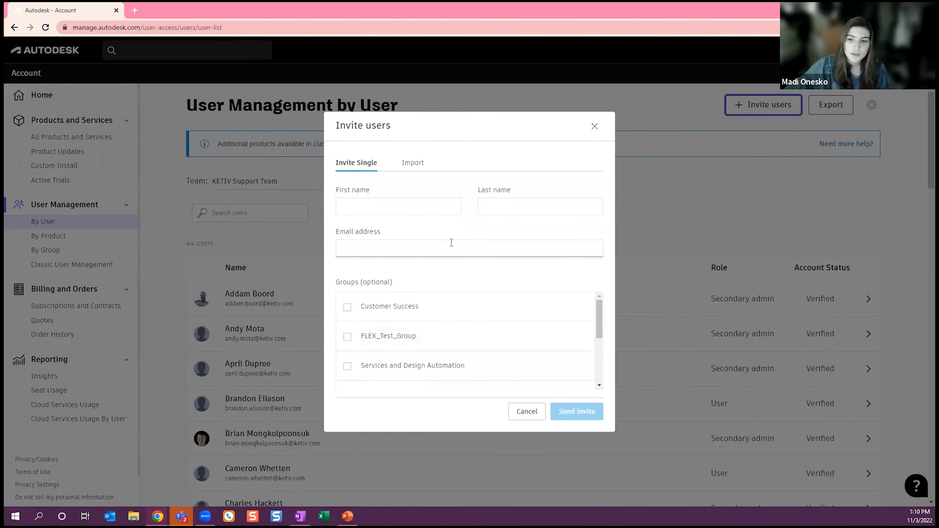
- Review the CSV import instructions for inviting multiple users, and close the invite form without sending anything
{"action": "left_click", "coordinate": [413, 164]}
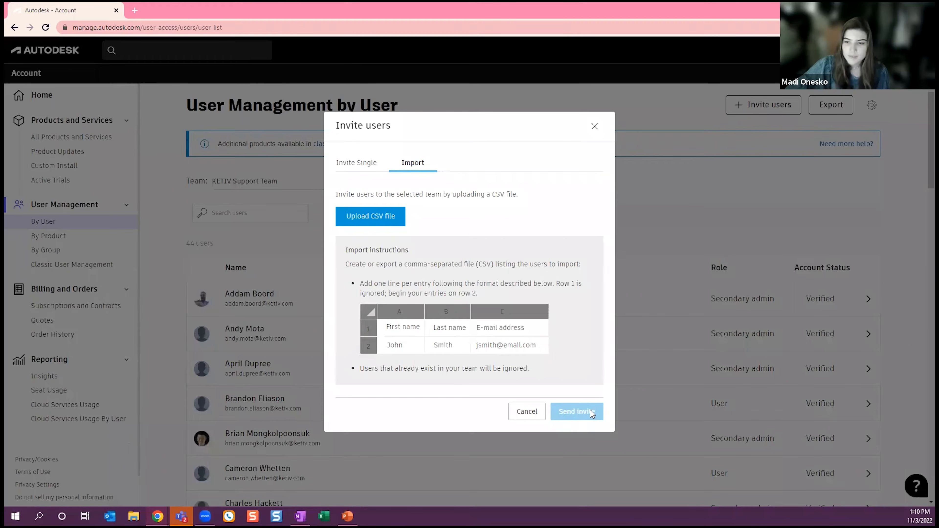
{"action": "left_click", "coordinate": [594, 128]}
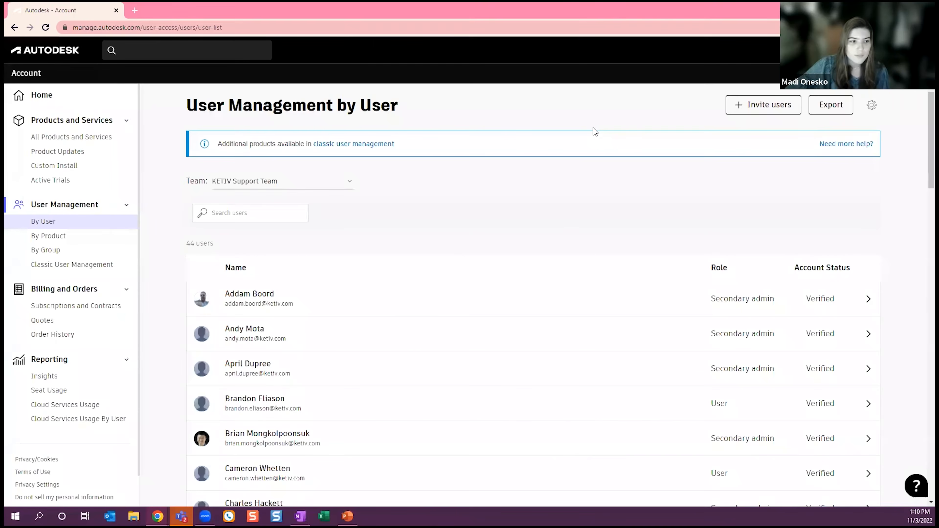
{"action": "scroll", "coordinate": [405, 347], "scroll_direction": "down", "scroll_amount": 1}
{"action": "scroll", "coordinate": [405, 347], "scroll_direction": "up", "scroll_amount": 1}
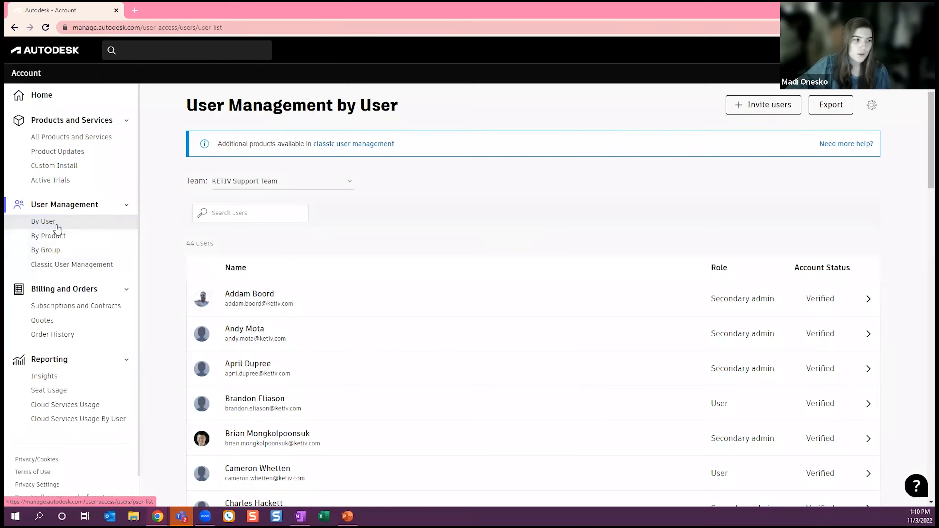
- Open the first listed user's details and review their role, groups and assigned products
{"action": "scroll", "coordinate": [512, 269], "scroll_direction": "down", "scroll_amount": 1}
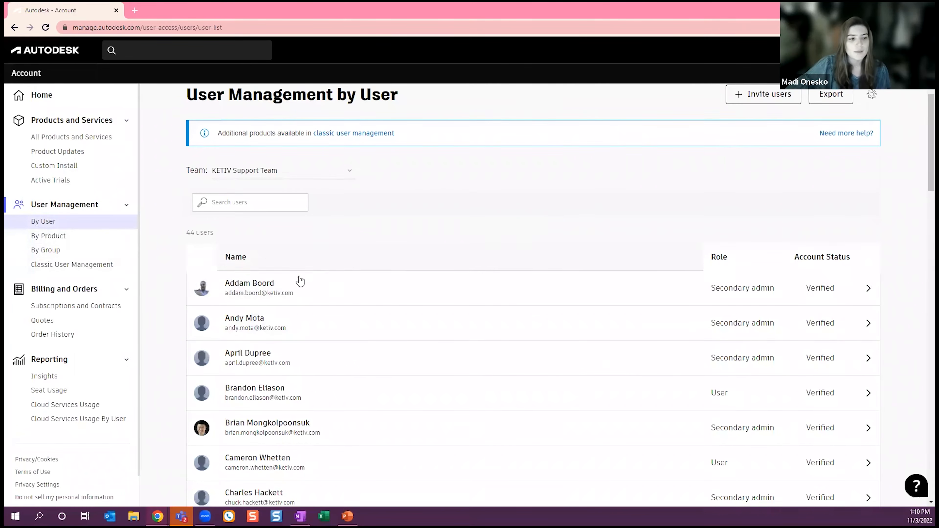
{"action": "left_click", "coordinate": [272, 289]}
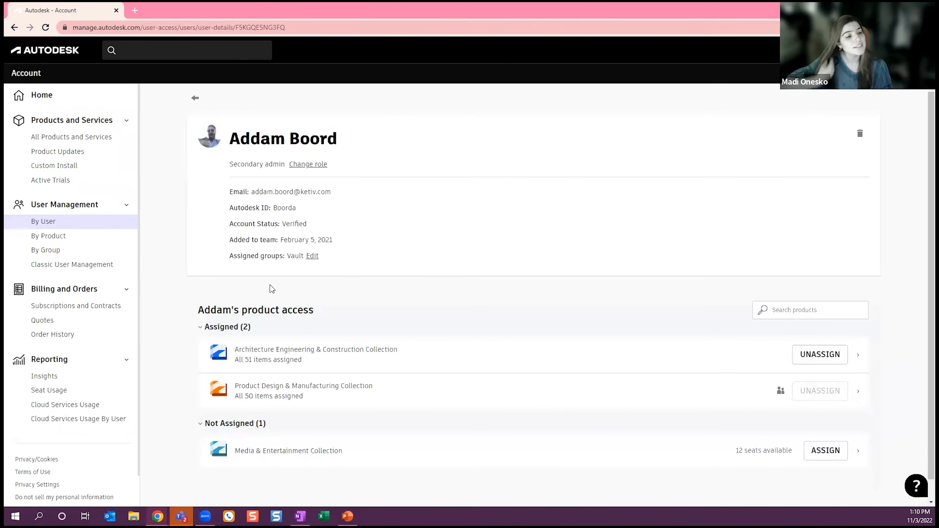
{"action": "scroll", "coordinate": [608, 237], "scroll_direction": "down", "scroll_amount": 1}
{"action": "scroll", "coordinate": [352, 259], "scroll_direction": "up", "scroll_amount": 1}
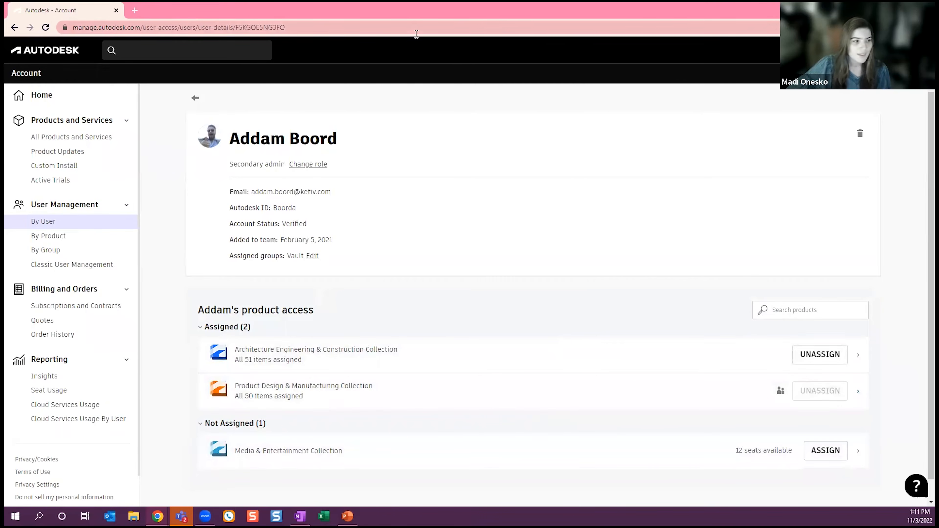
- Open the Architecture Engineering & Construction Collection in by-product user management and review its full list of assigned users
{"action": "left_click", "coordinate": [75, 240]}
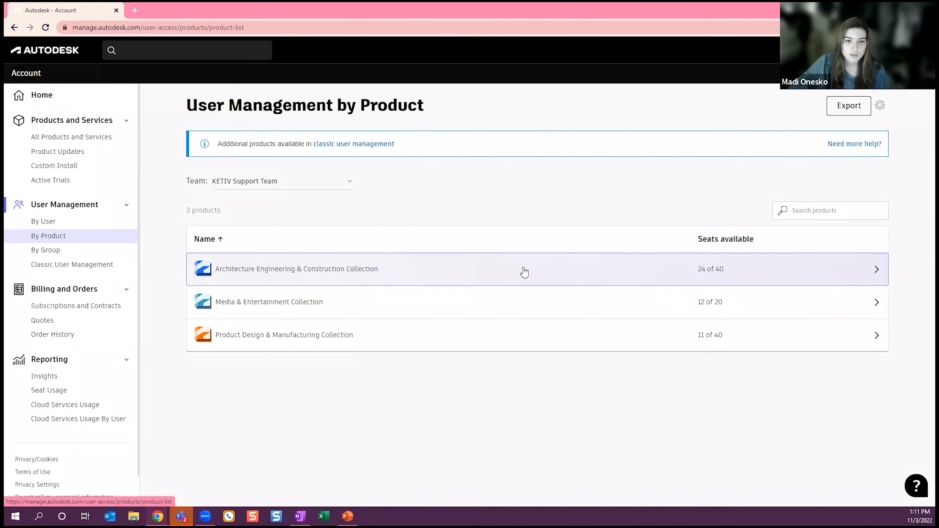
{"action": "left_click", "coordinate": [605, 274]}
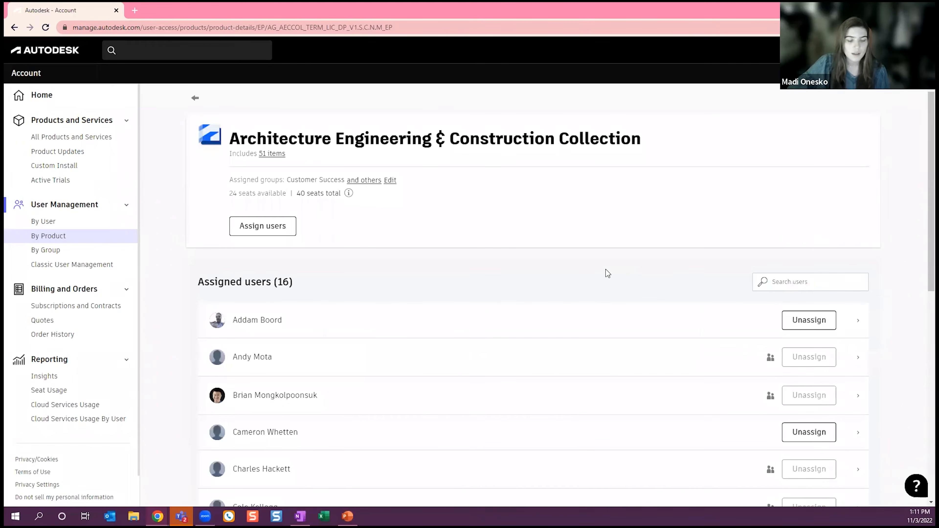
{"action": "scroll", "coordinate": [378, 205], "scroll_direction": "down", "scroll_amount": 1}
{"action": "scroll", "coordinate": [380, 205], "scroll_direction": "up", "scroll_amount": 1}
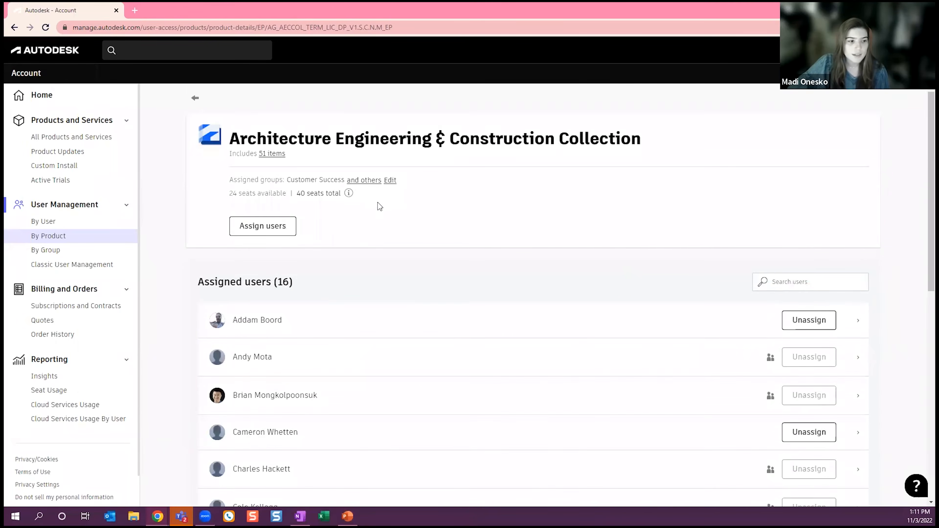
{"action": "scroll", "coordinate": [267, 267], "scroll_direction": "down", "scroll_amount": 10}
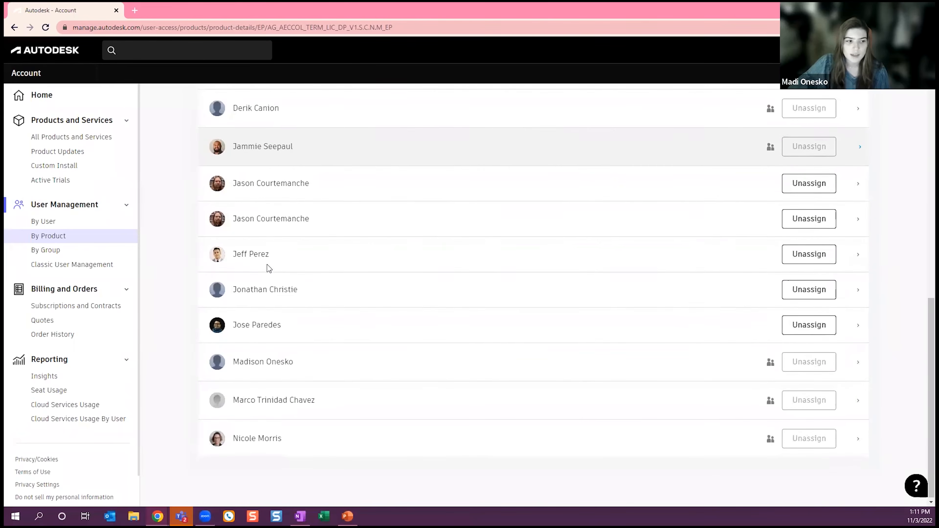
{"action": "scroll", "coordinate": [269, 268], "scroll_direction": "up", "scroll_amount": 10}
- Select two team members to assign to the Architecture Engineering & Construction Collection, and close the form without assigning them
{"action": "left_click", "coordinate": [267, 228]}
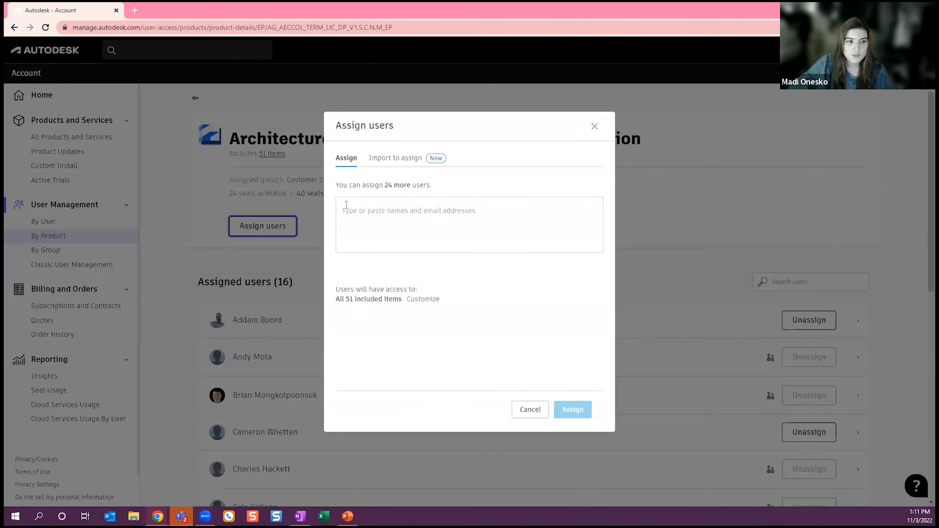
{"action": "left_click", "coordinate": [347, 206]}
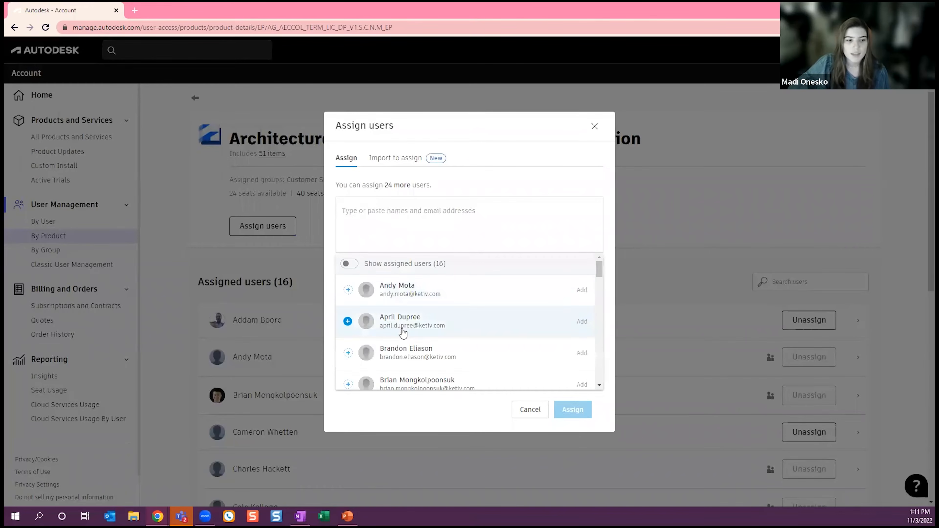
{"action": "scroll", "coordinate": [402, 333], "scroll_direction": "down", "scroll_amount": 4}
{"action": "scroll", "coordinate": [403, 333], "scroll_direction": "down", "scroll_amount": 2}
{"action": "scroll", "coordinate": [403, 333], "scroll_direction": "up", "scroll_amount": 6}
{"action": "left_click", "coordinate": [348, 289]}
{"action": "left_click", "coordinate": [348, 352]}
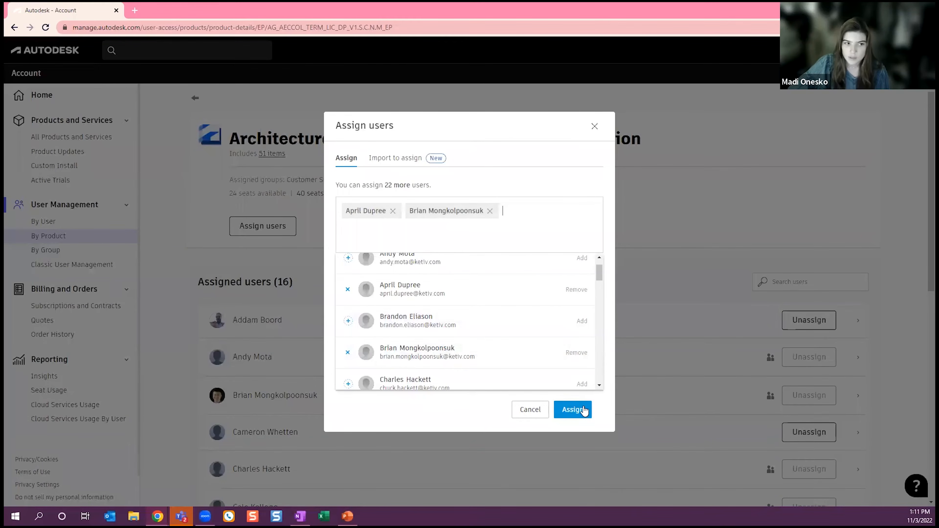
{"action": "left_click", "coordinate": [595, 127]}
- Open user management by group and check which teams can be selected, keeping KETIV Support Team
{"action": "left_click", "coordinate": [50, 256]}
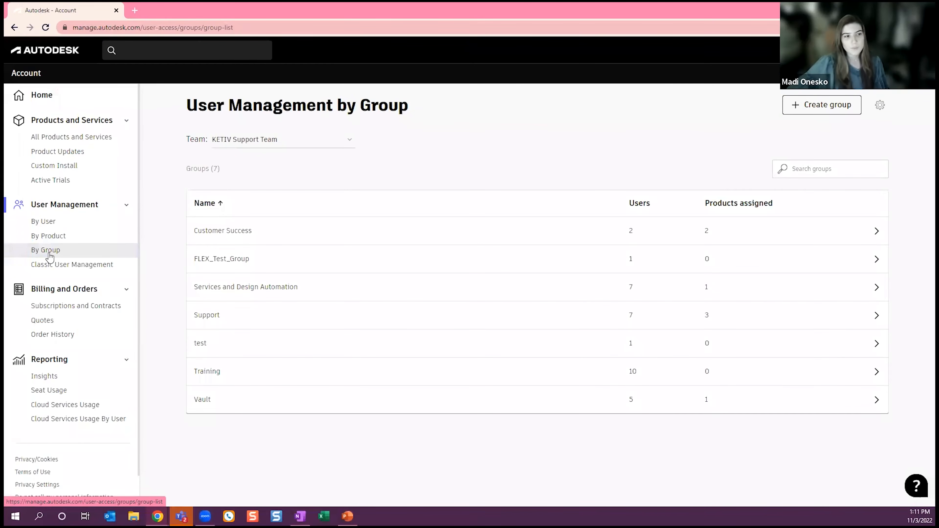
{"action": "left_click", "coordinate": [339, 143]}
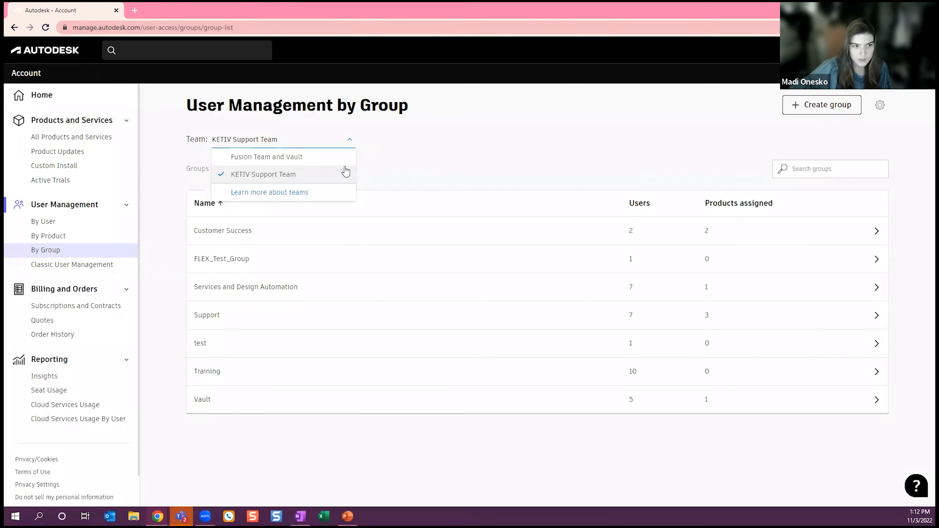
{"action": "left_click", "coordinate": [348, 144]}
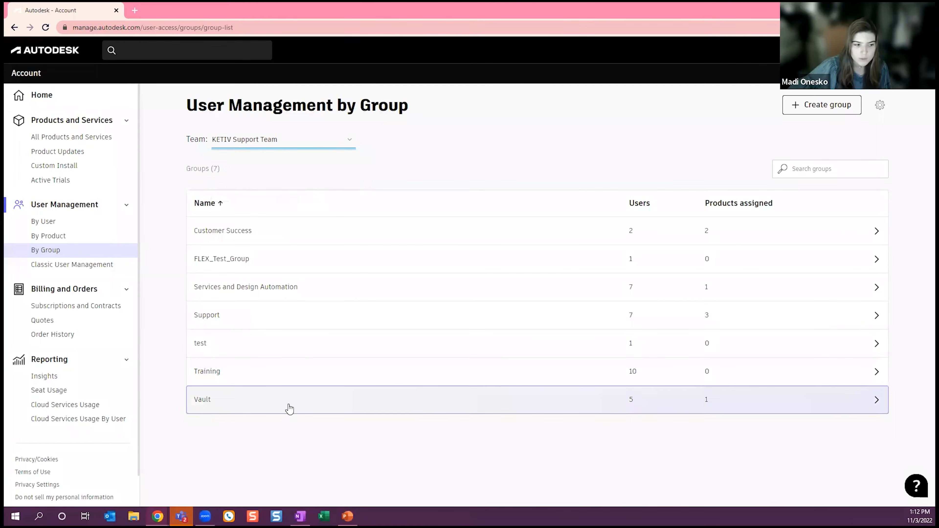
- Open the Vault group and review its users and product assignments
{"action": "left_click", "coordinate": [281, 400]}
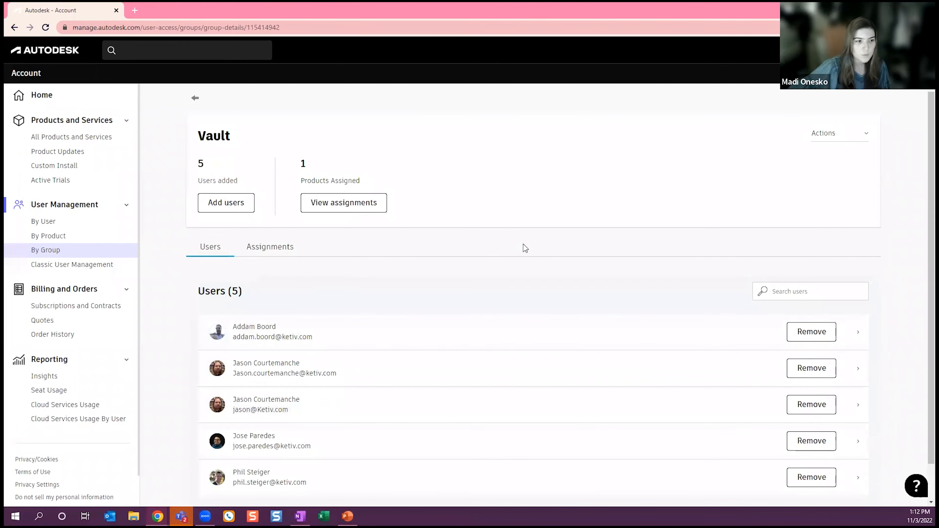
{"action": "scroll", "coordinate": [522, 248], "scroll_direction": "down", "scroll_amount": 1}
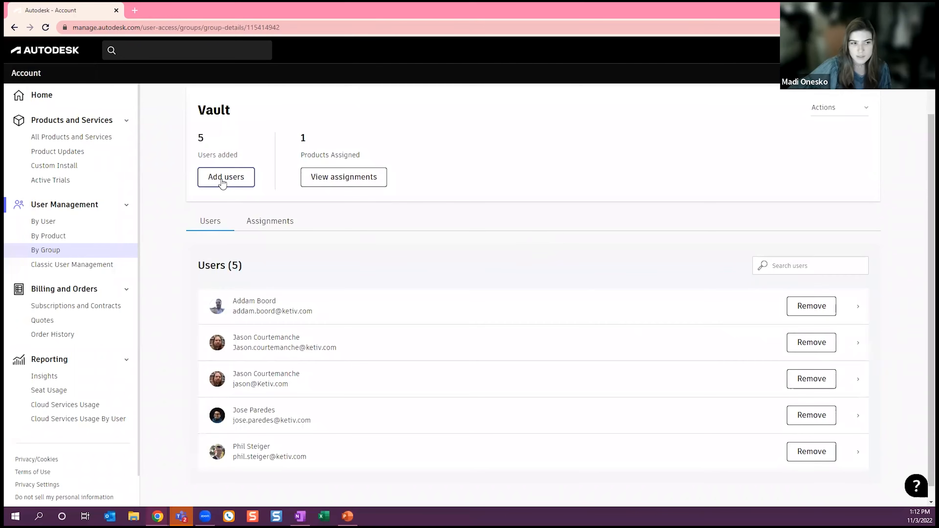
{"action": "scroll", "coordinate": [340, 241], "scroll_direction": "up", "scroll_amount": 1}
{"action": "left_click", "coordinate": [267, 250]}
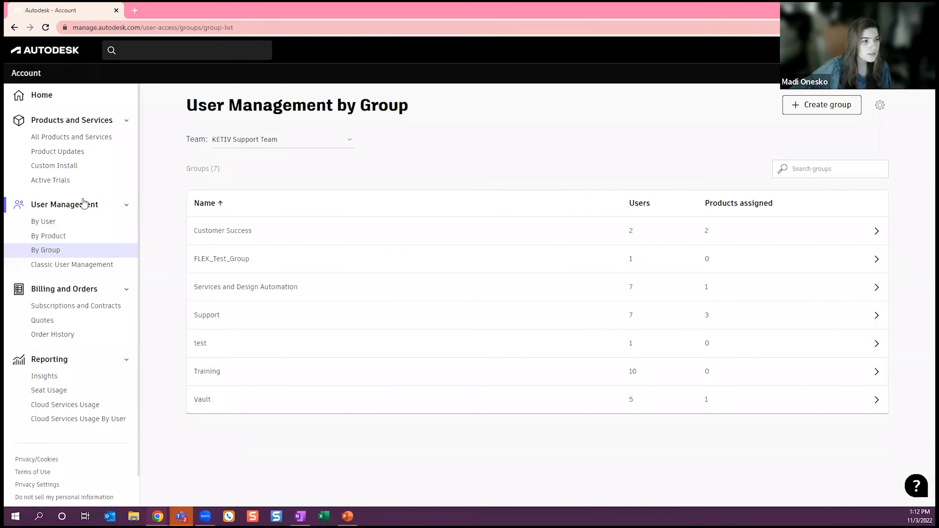
- Open the first listed user's details, review the available role options down to User, and cancel the role change
{"action": "left_click", "coordinate": [51, 222]}
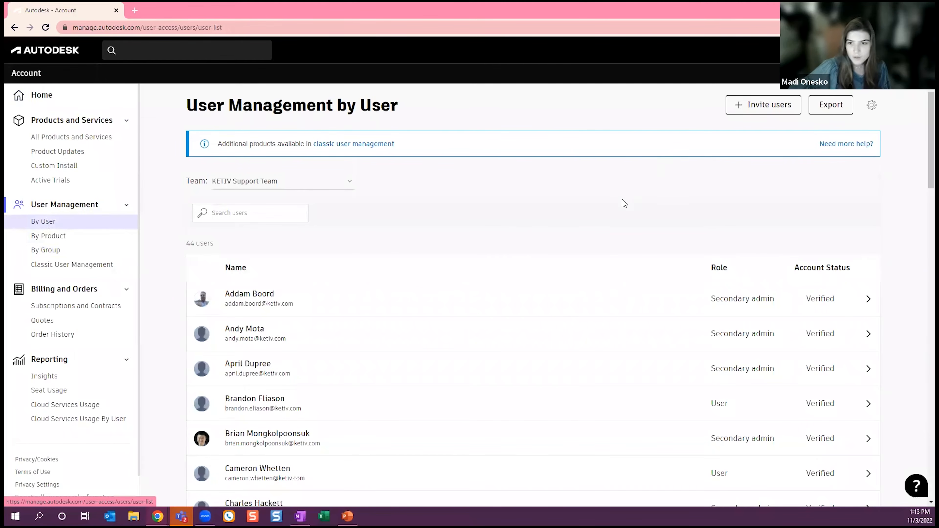
{"action": "left_click", "coordinate": [294, 298]}
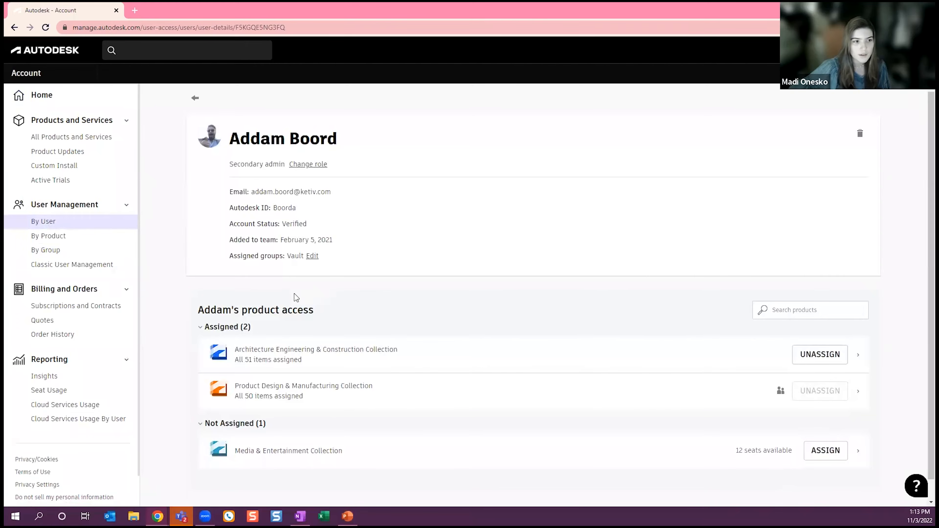
{"action": "left_click_drag", "start_coordinate": [229, 166], "coordinate": [288, 169]}
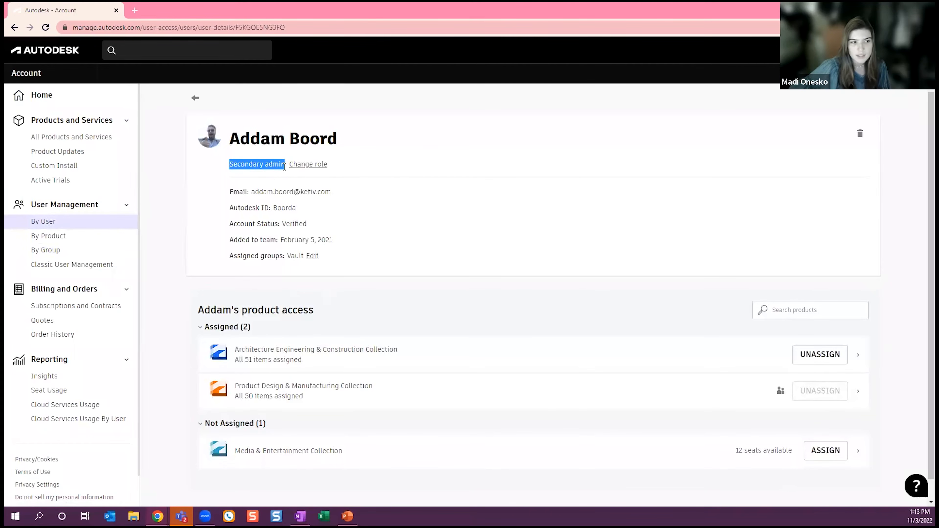
{"action": "left_click", "coordinate": [284, 168]}
{"action": "left_click", "coordinate": [296, 165]}
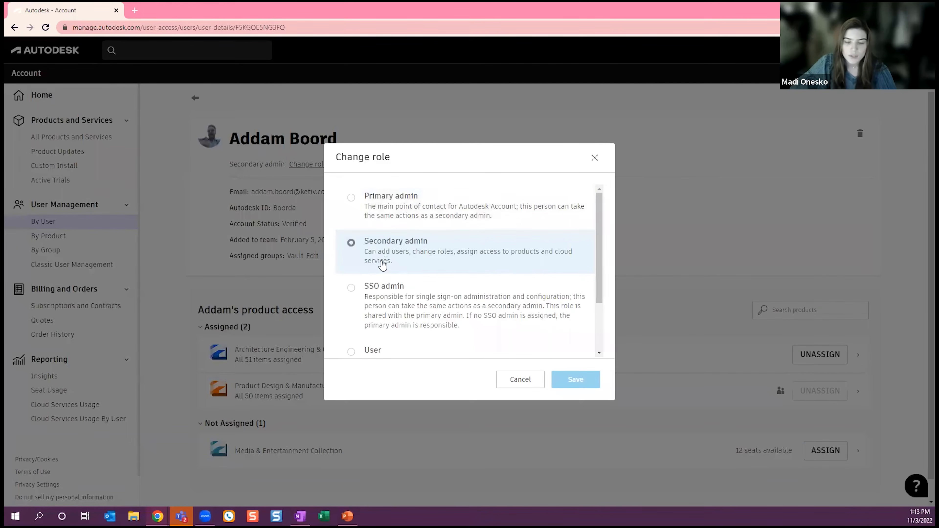
{"action": "scroll", "coordinate": [388, 274], "scroll_direction": "down", "scroll_amount": 2}
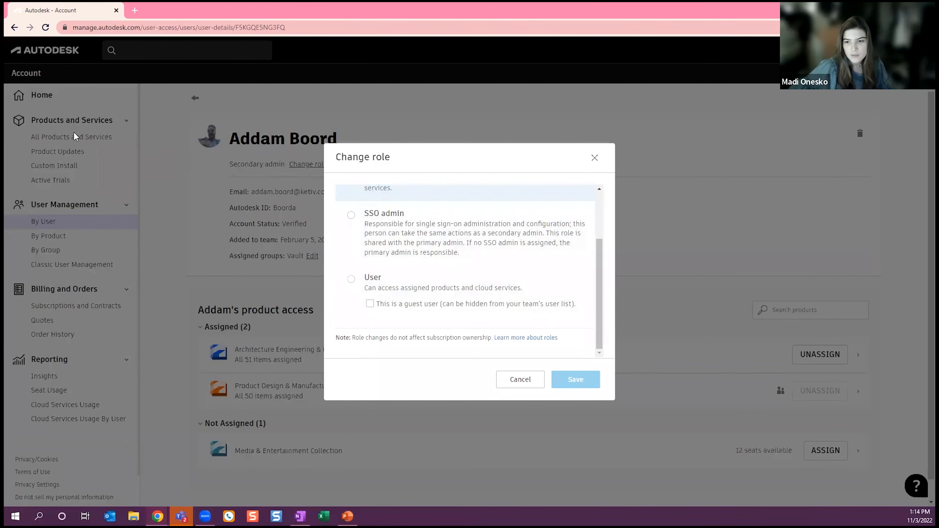
{"action": "left_click", "coordinate": [505, 380]}
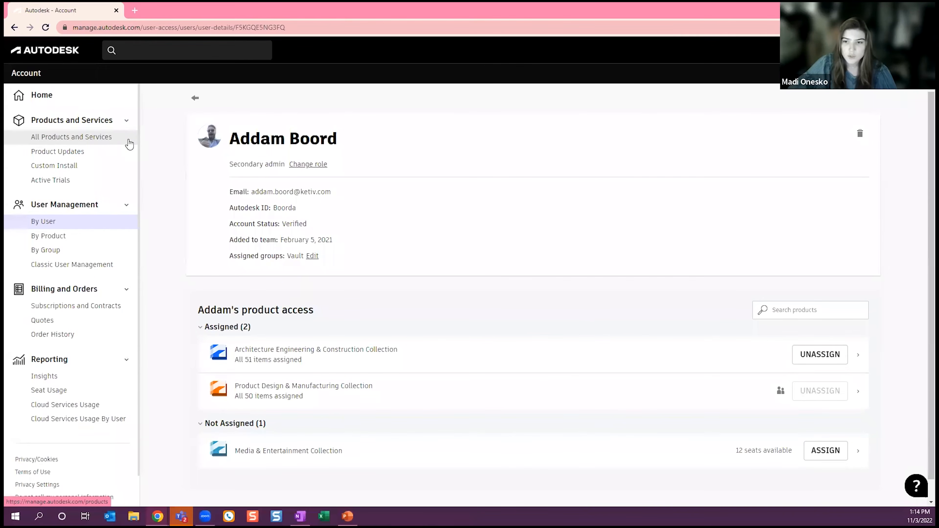
- Open All Products and Services and browse the catalogue of installable and downloadable products
{"action": "left_click", "coordinate": [77, 137]}
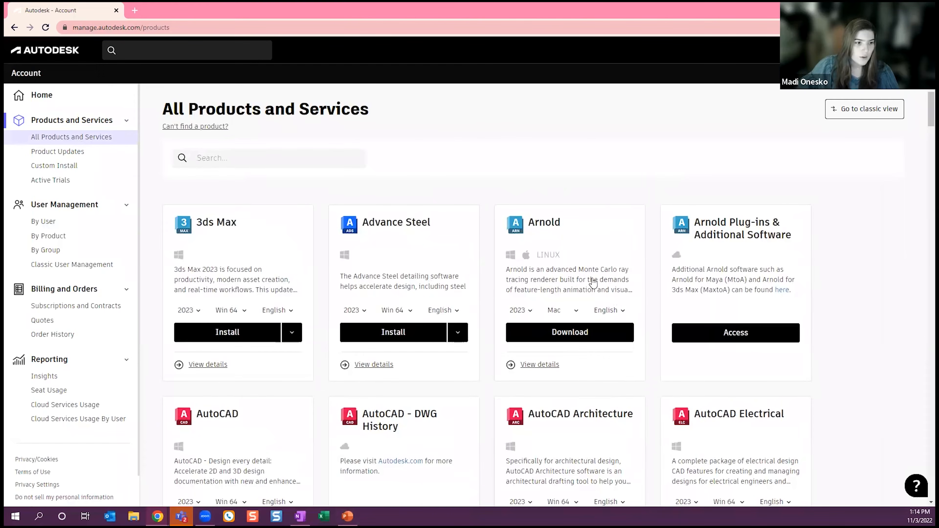
{"action": "scroll", "coordinate": [233, 241], "scroll_direction": "down", "scroll_amount": 4}
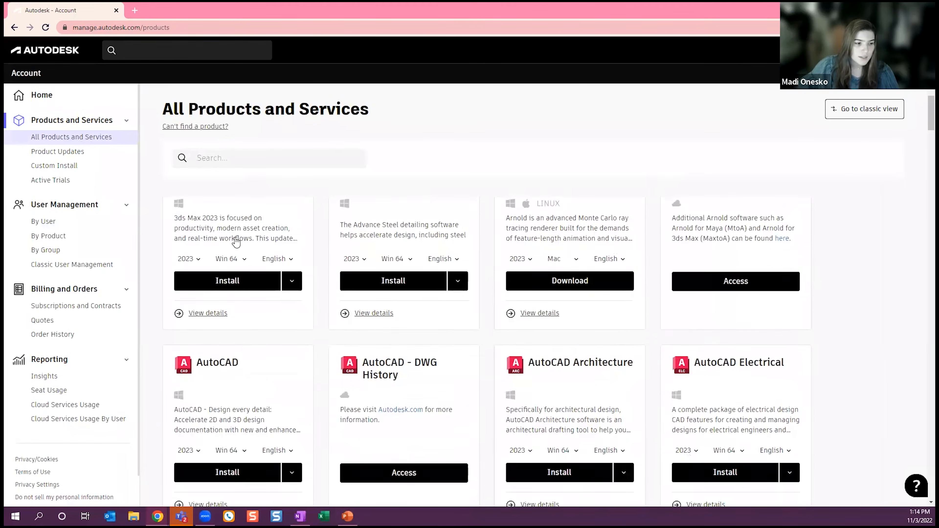
{"action": "scroll", "coordinate": [236, 244], "scroll_direction": "down", "scroll_amount": 15}
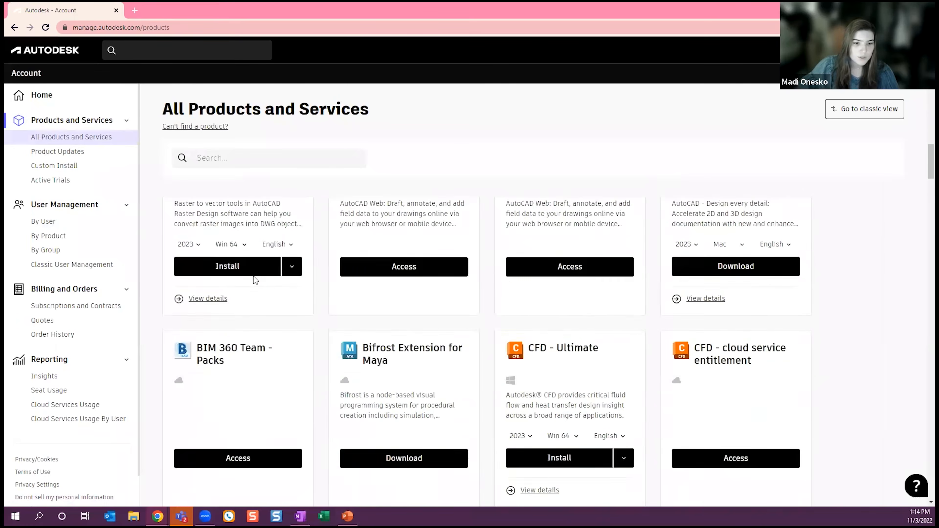
{"action": "scroll", "coordinate": [256, 281], "scroll_direction": "down", "scroll_amount": 20}
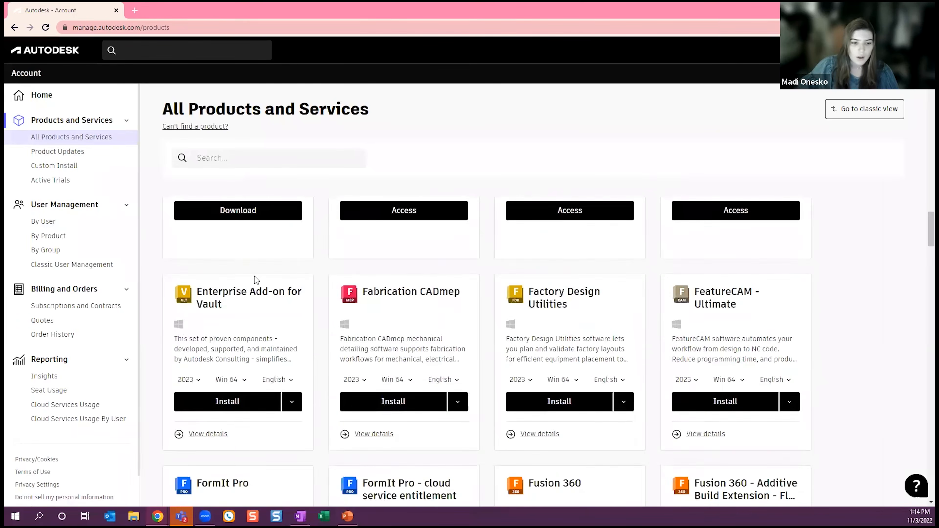
{"action": "scroll", "coordinate": [255, 281], "scroll_direction": "up", "scroll_amount": 20}
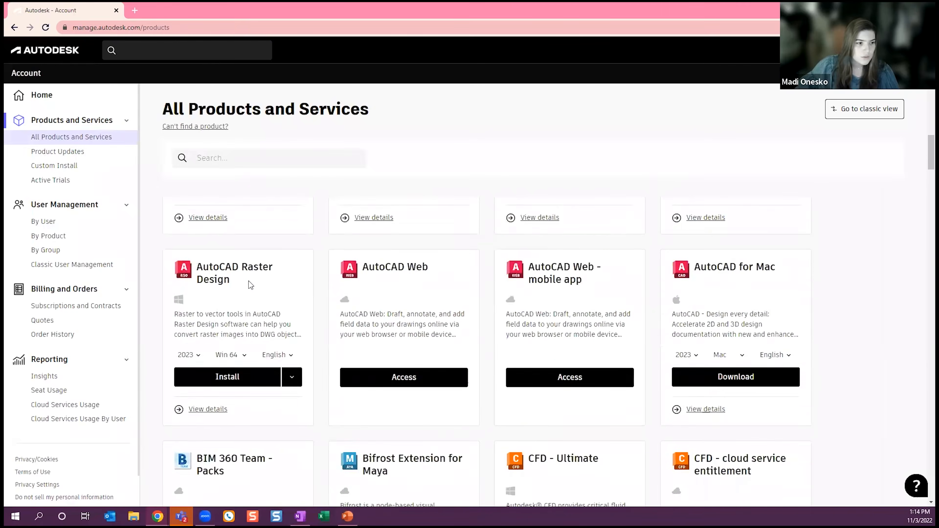
- Open the details of the Windows version of AutoCAD and check its available languages, keeping English
{"action": "scroll", "coordinate": [250, 287], "scroll_direction": "down", "scroll_amount": 1}
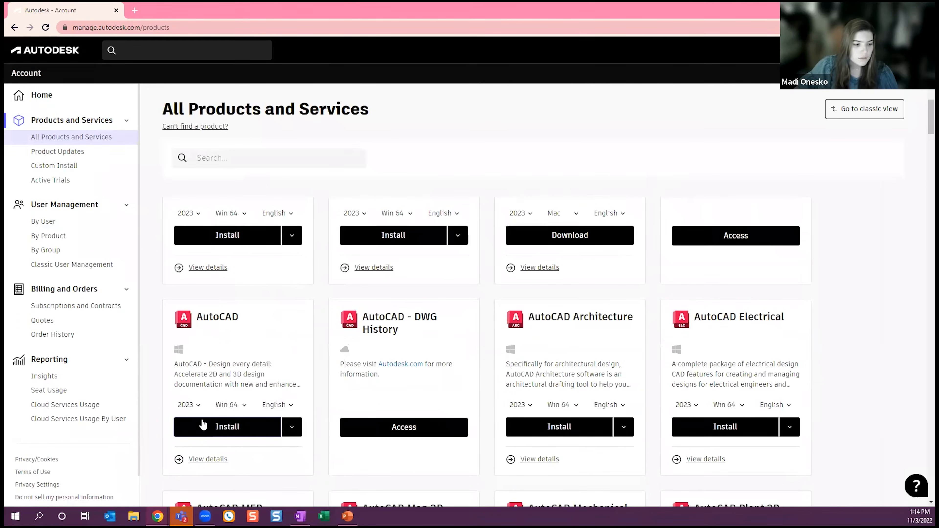
{"action": "left_click", "coordinate": [178, 463]}
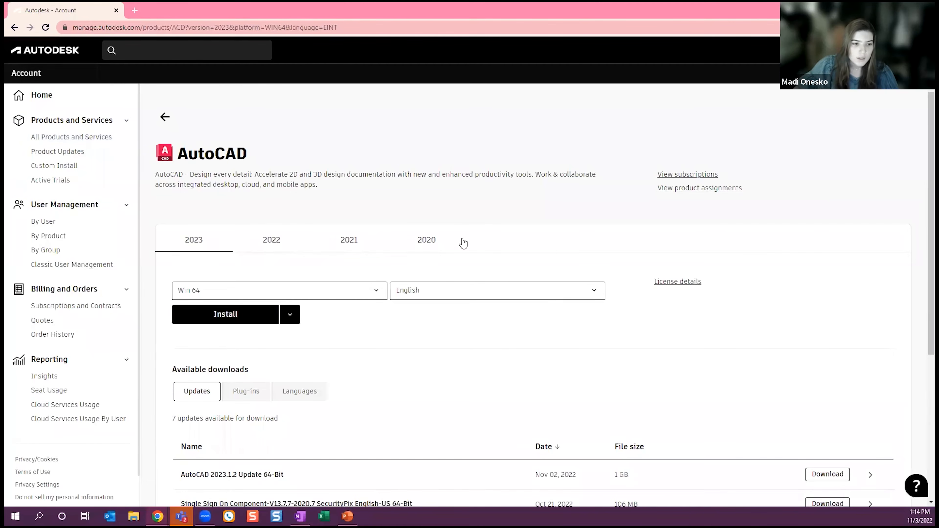
{"action": "left_click", "coordinate": [594, 296]}
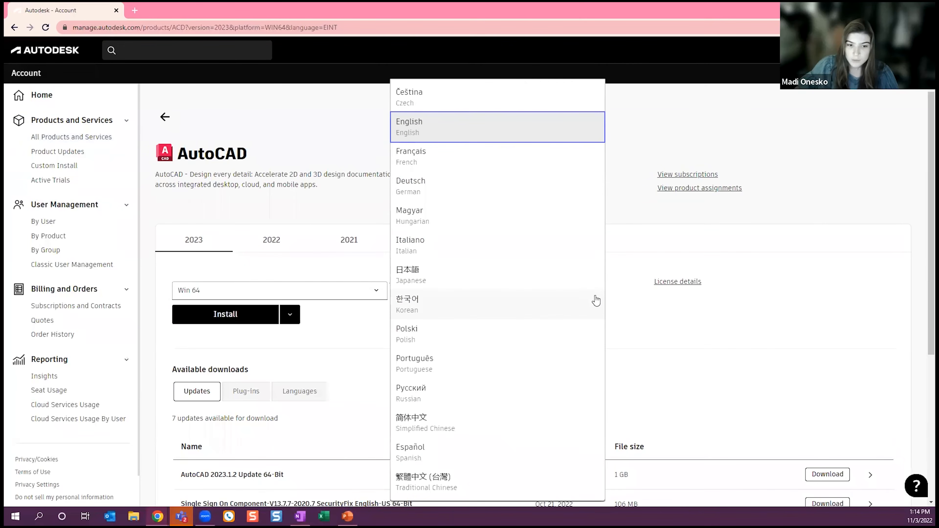
{"action": "left_click", "coordinate": [641, 310]}
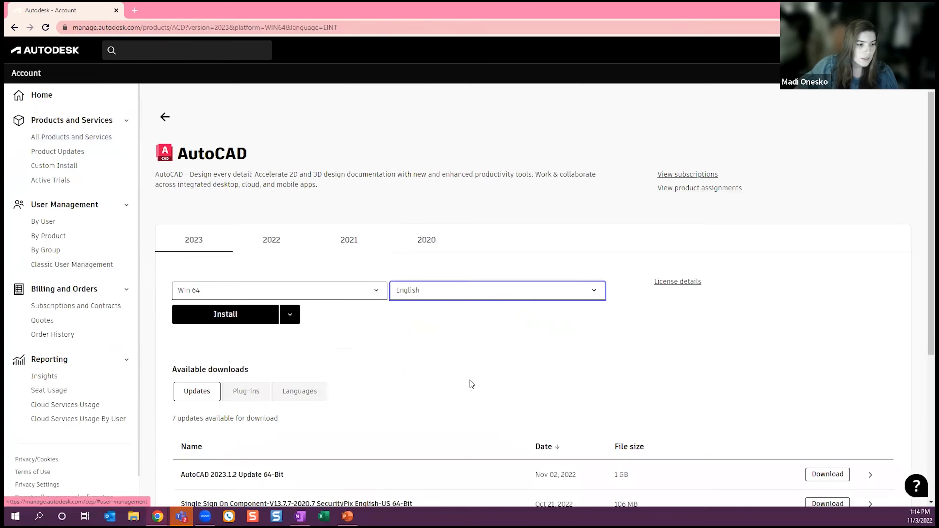
- Review the updates, plug-ins and language packs available for download for AutoCAD 2023
{"action": "scroll", "coordinate": [438, 336], "scroll_direction": "down", "scroll_amount": 5}
{"action": "scroll", "coordinate": [414, 294], "scroll_direction": "up", "scroll_amount": 5}
{"action": "scroll", "coordinate": [414, 296], "scroll_direction": "down", "scroll_amount": 5}
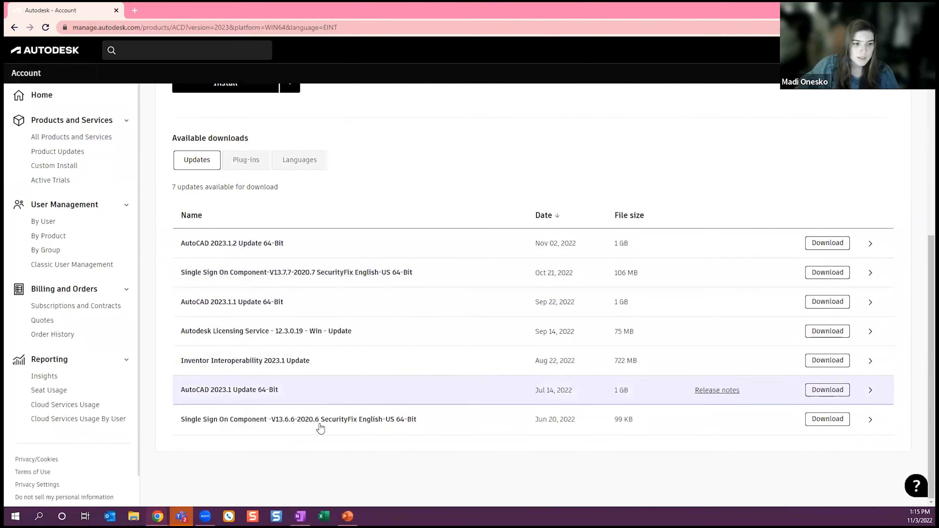
{"action": "left_click", "coordinate": [238, 165]}
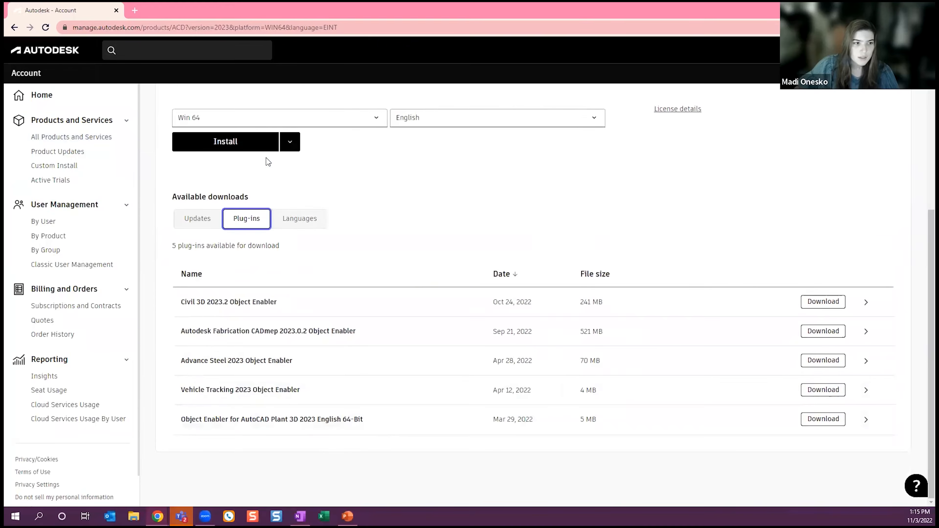
{"action": "left_click", "coordinate": [302, 218]}
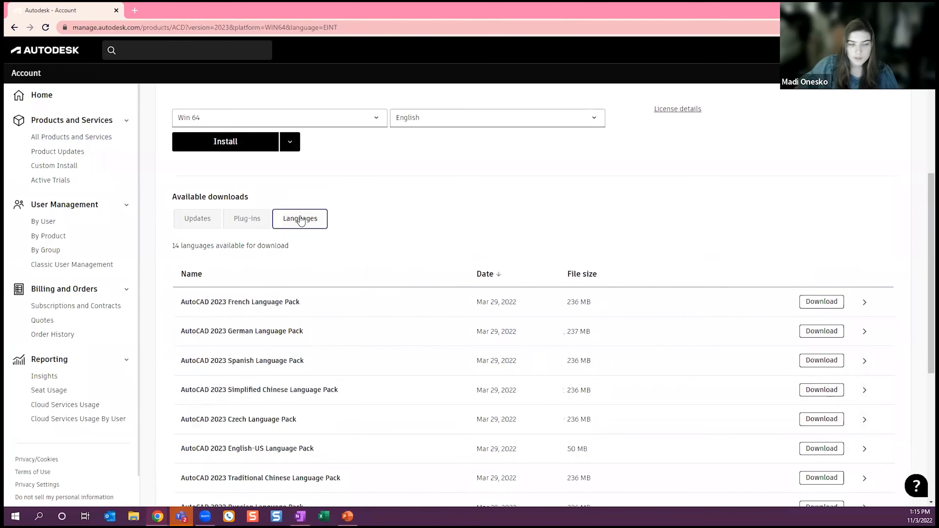
{"action": "scroll", "coordinate": [354, 282], "scroll_direction": "down", "scroll_amount": 3}
{"action": "scroll", "coordinate": [379, 262], "scroll_direction": "up", "scroll_amount": 7}
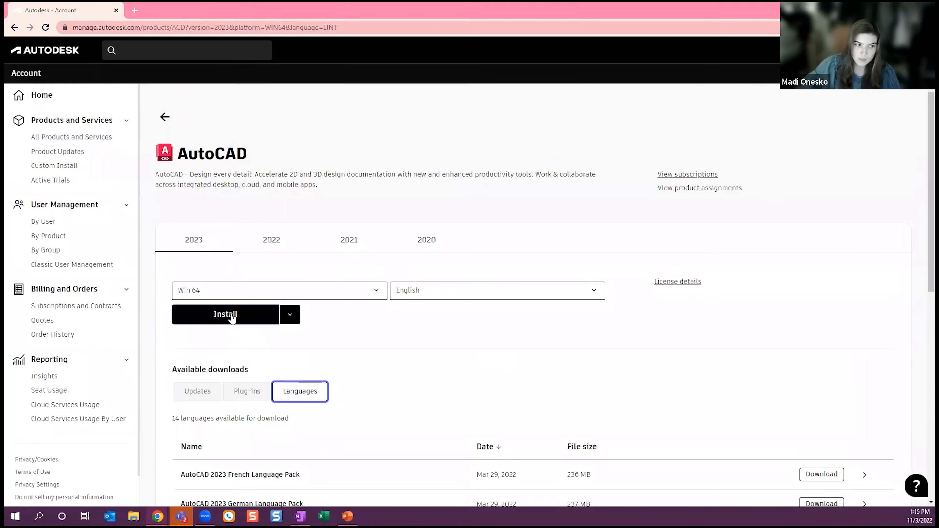
- Check the alternative installation options for AutoCAD 2023 without choosing one
{"action": "left_click", "coordinate": [292, 313]}
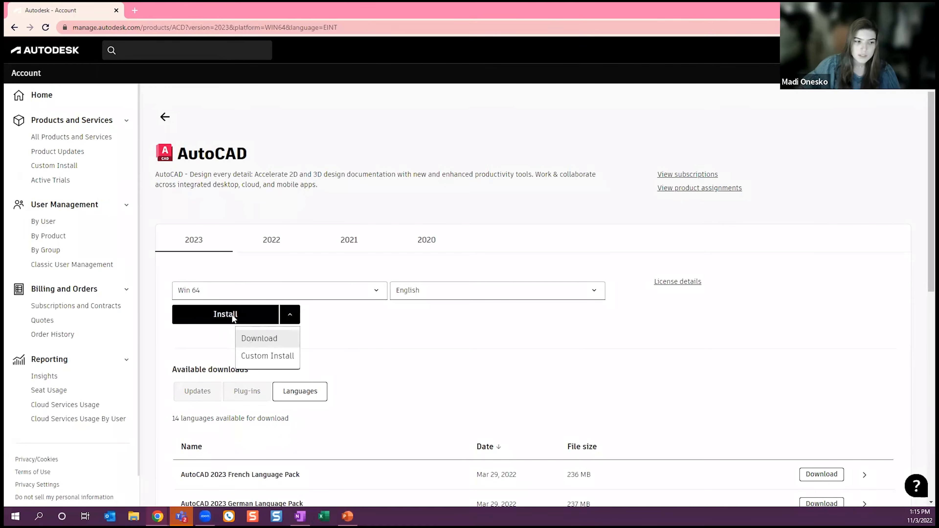
{"action": "left_click", "coordinate": [289, 318]}
{"action": "left_click", "coordinate": [288, 315]}
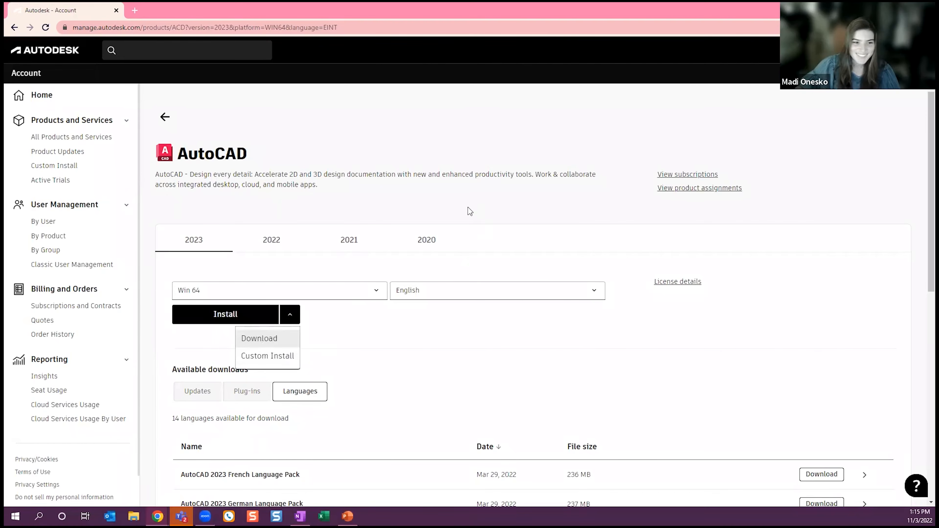
{"action": "left_click", "coordinate": [451, 183]}
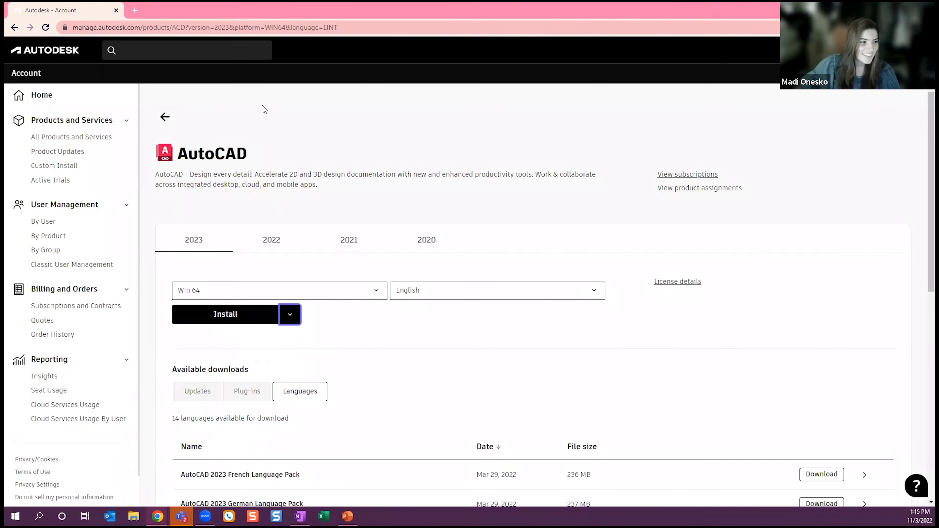
- Open Product Updates and browse the updates for all release dates
{"action": "left_click", "coordinate": [49, 152]}
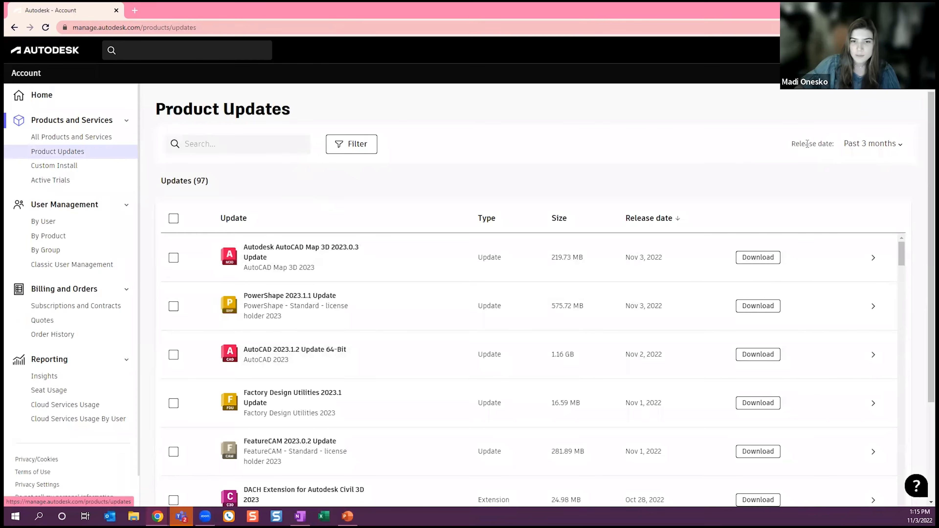
{"action": "left_click_drag", "start_coordinate": [792, 145], "coordinate": [828, 145]}
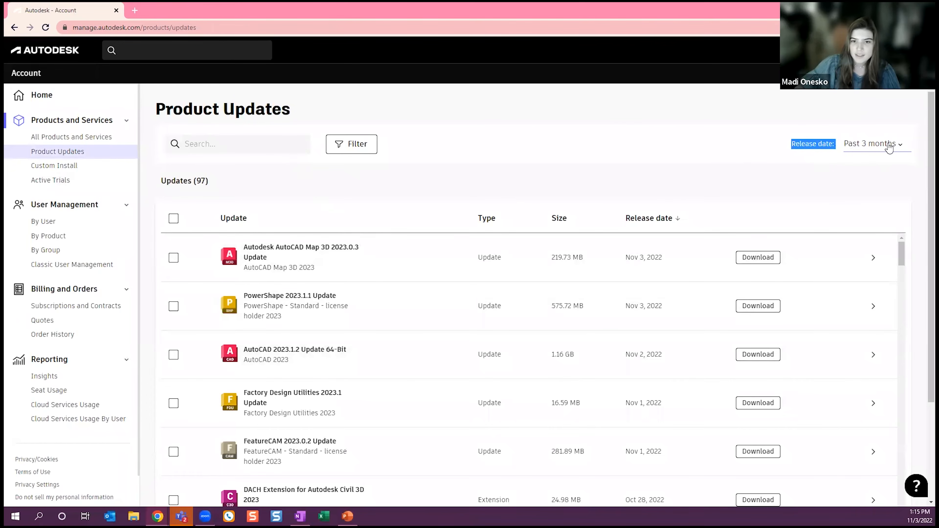
{"action": "left_click", "coordinate": [897, 145]}
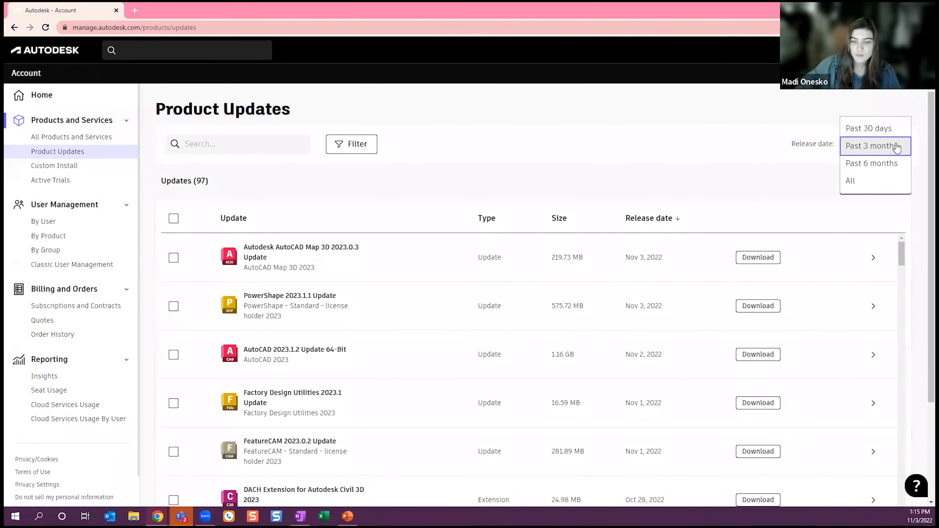
{"action": "left_click", "coordinate": [850, 181]}
{"action": "scroll", "coordinate": [361, 298], "scroll_direction": "down", "scroll_amount": 10}
{"action": "scroll", "coordinate": [356, 301], "scroll_direction": "up", "scroll_amount": 10}
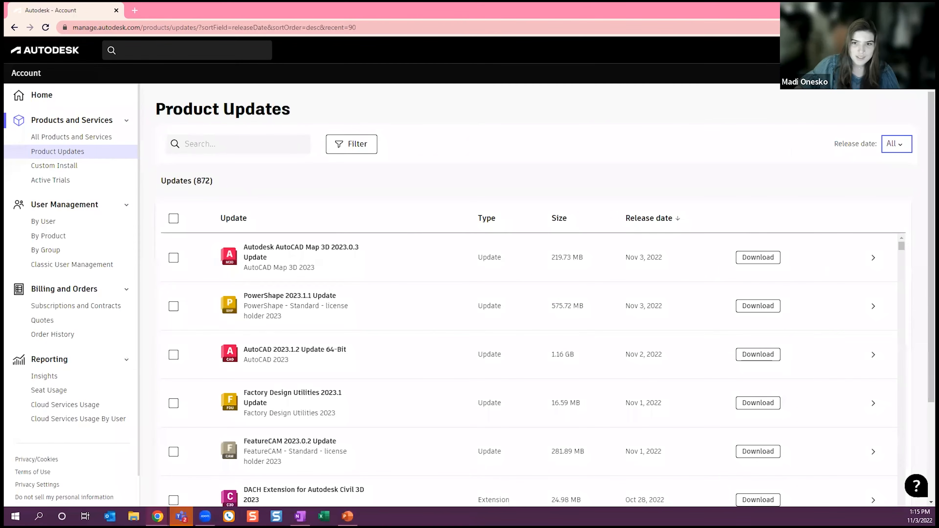
- Limit the product updates to releases from the past 30 days and review them
{"action": "left_click", "coordinate": [898, 148]}
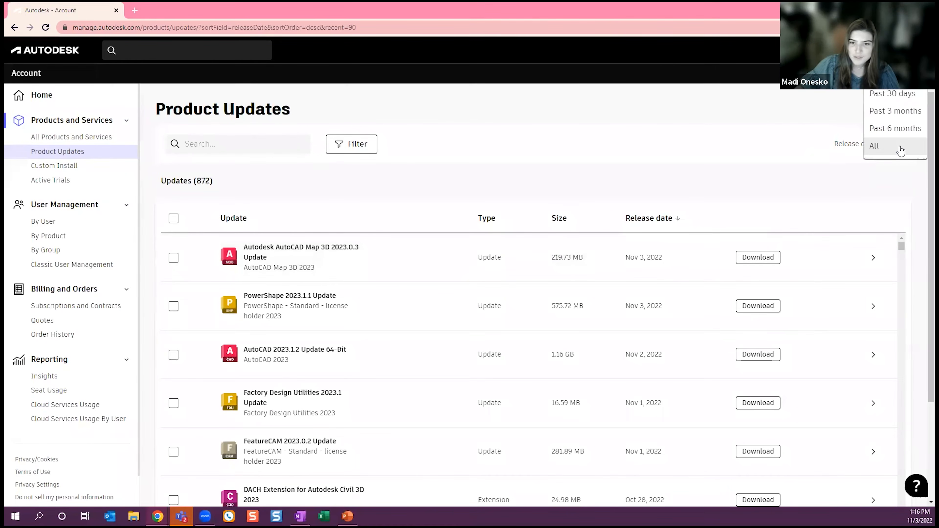
{"action": "left_click", "coordinate": [899, 94]}
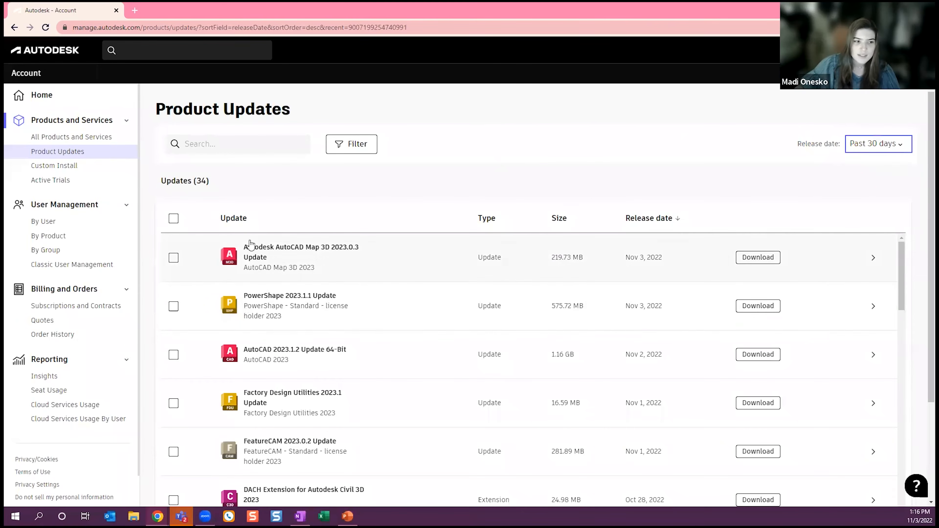
{"action": "scroll", "coordinate": [304, 269], "scroll_direction": "down", "scroll_amount": 1}
{"action": "scroll", "coordinate": [390, 370], "scroll_direction": "down", "scroll_amount": 10}
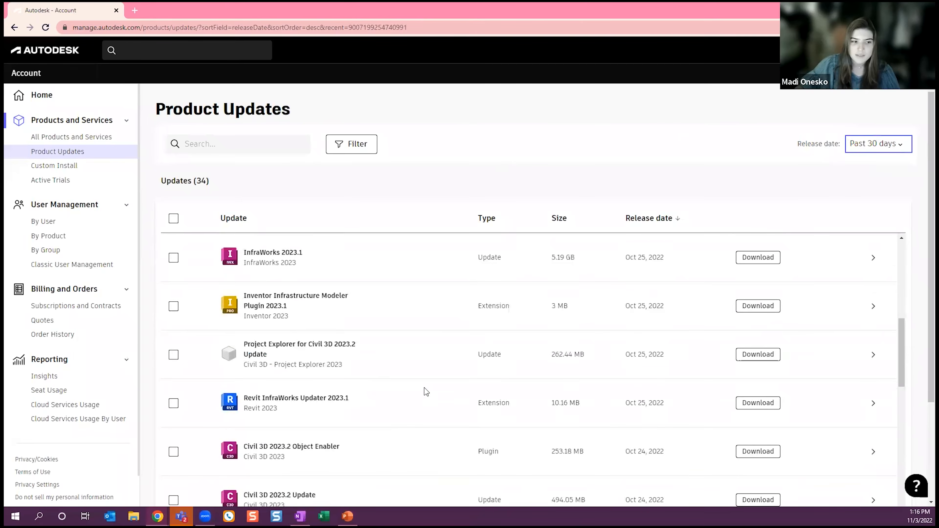
{"action": "scroll", "coordinate": [420, 377], "scroll_direction": "up", "scroll_amount": 10}
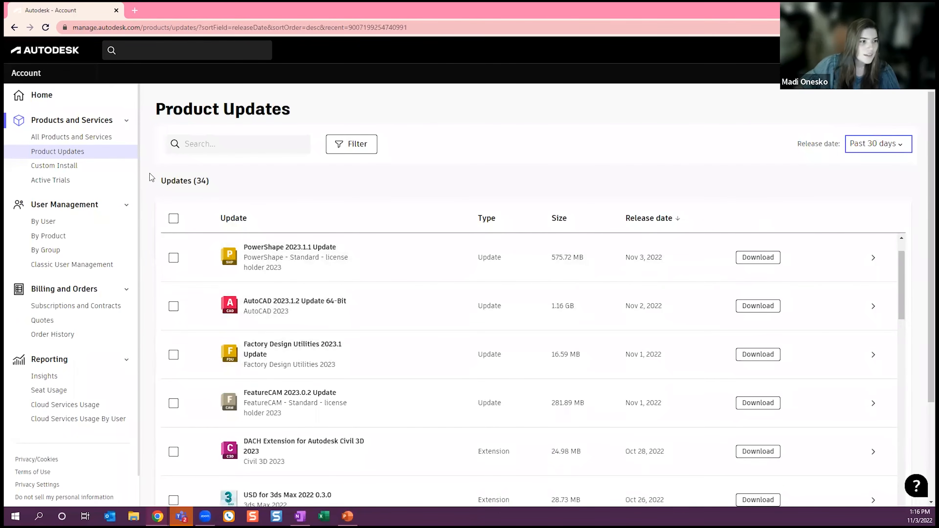
- Create a new Custom Install package and add AutoCAD to it
{"action": "left_click", "coordinate": [81, 167]}
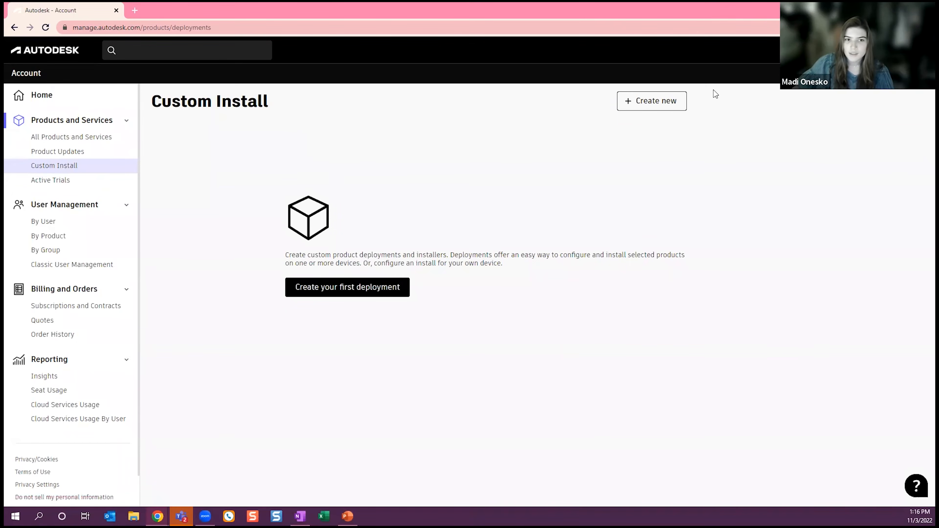
{"action": "left_click", "coordinate": [662, 102]}
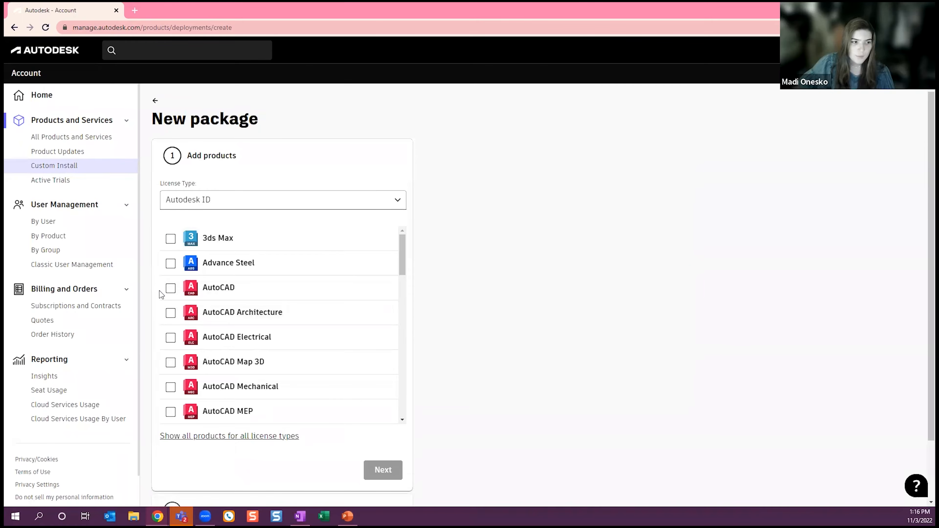
{"action": "left_click", "coordinate": [167, 288]}
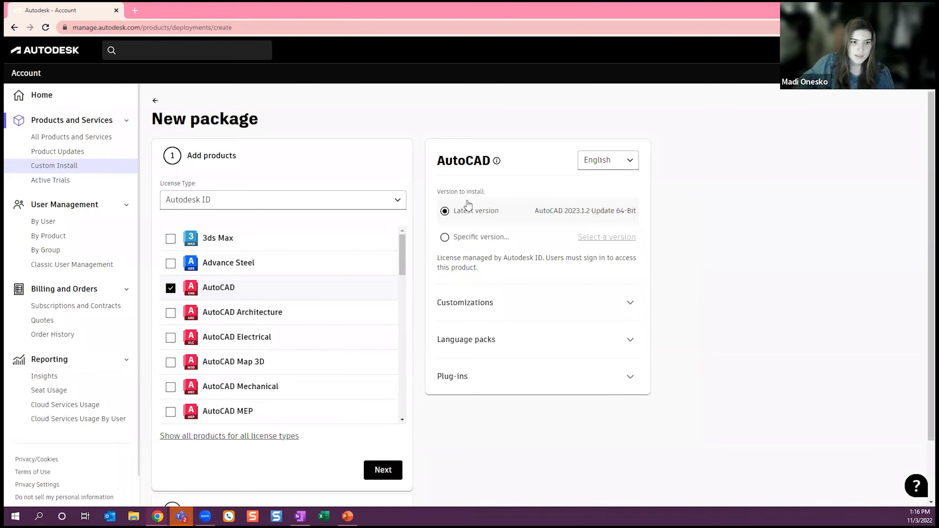
- Check the specific AutoCAD 2023 and 2022 versions and the package languages, keeping the latest version and English
{"action": "scroll", "coordinate": [472, 222], "scroll_direction": "down", "scroll_amount": 2}
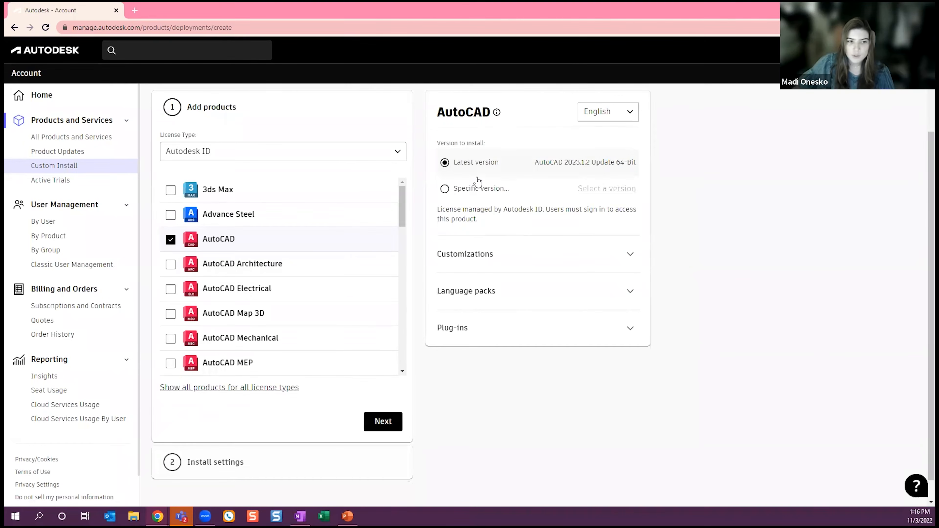
{"action": "left_click", "coordinate": [452, 190]}
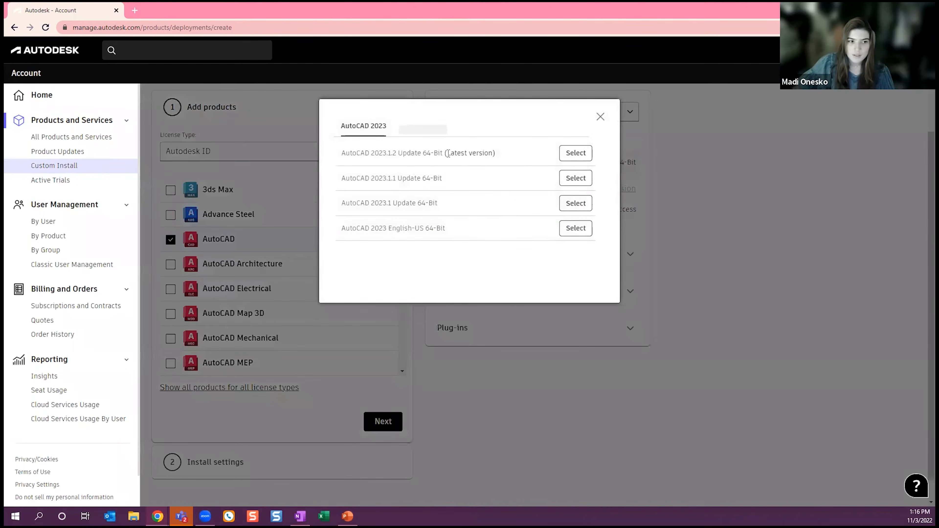
{"action": "left_click", "coordinate": [419, 127]}
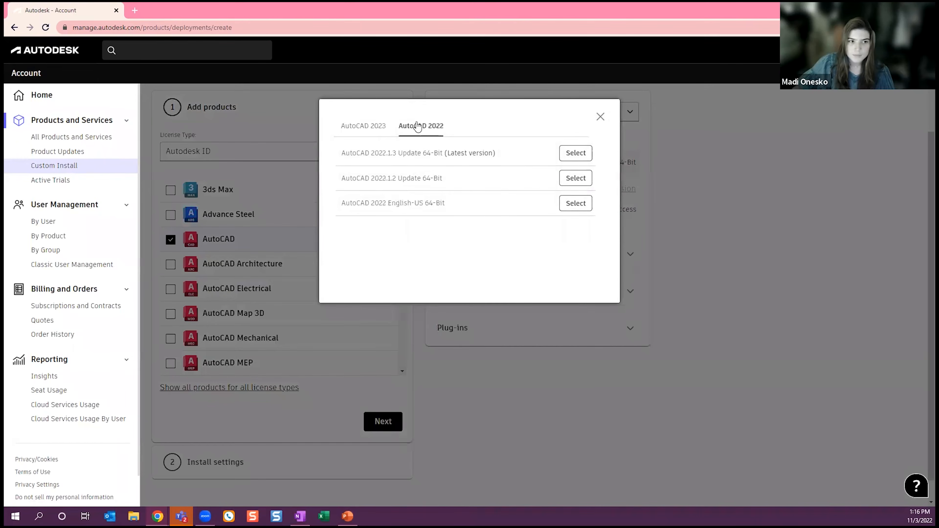
{"action": "left_click", "coordinate": [599, 118]}
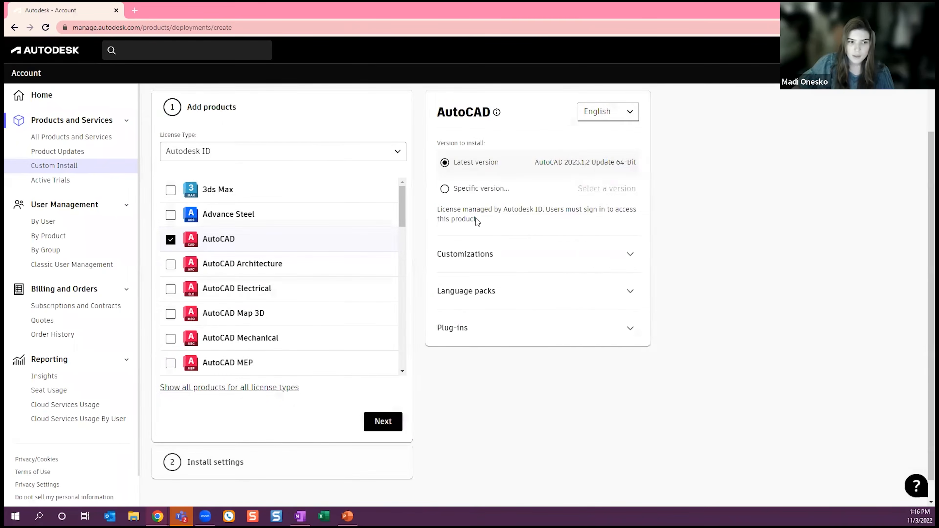
{"action": "left_click", "coordinate": [596, 113]}
{"action": "left_click", "coordinate": [533, 239]}
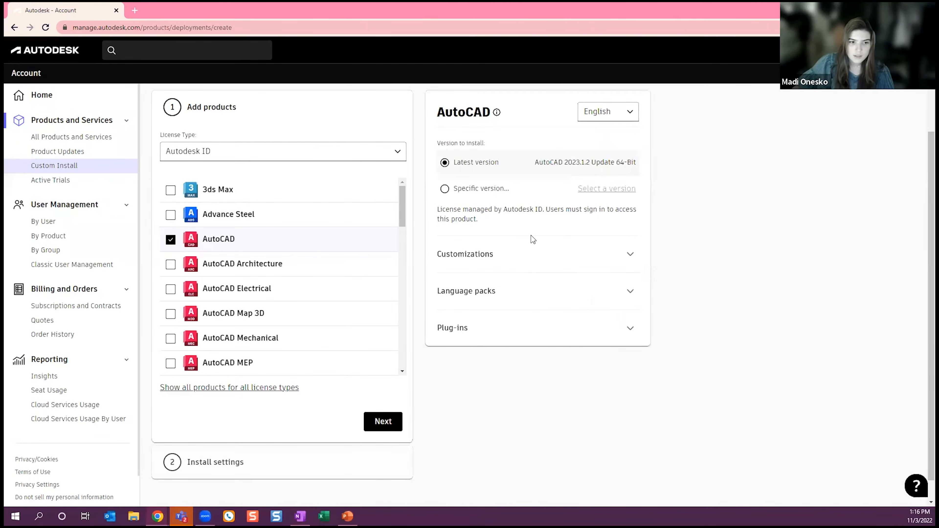
- In AutoCAD's customizations, lock the security settings and set the security level to High
{"action": "left_click", "coordinate": [631, 256]}
{"action": "scroll", "coordinate": [628, 257], "scroll_direction": "down", "scroll_amount": 4}
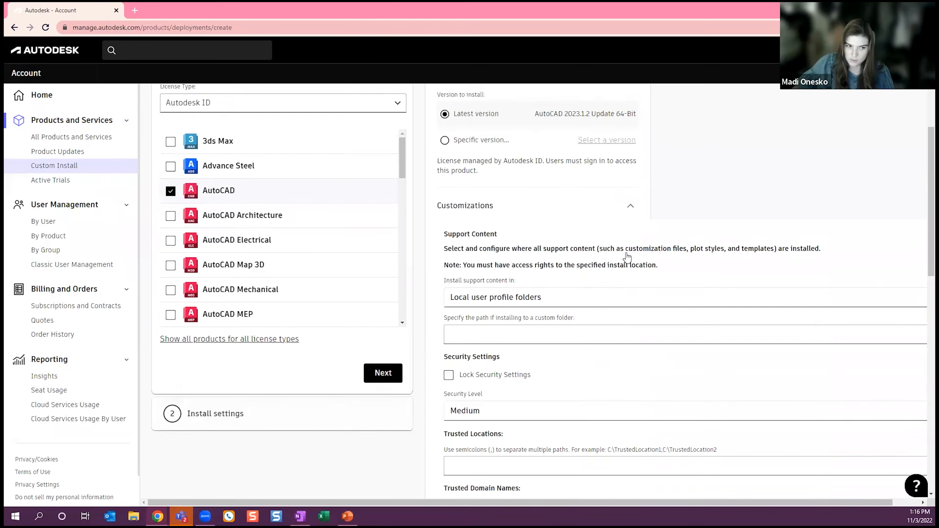
{"action": "scroll", "coordinate": [628, 257], "scroll_direction": "down", "scroll_amount": 3}
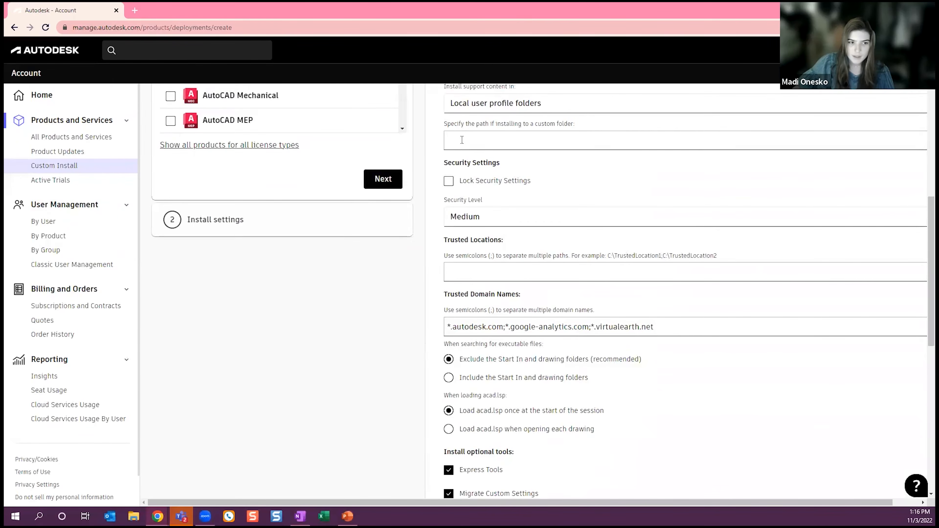
{"action": "left_click", "coordinate": [448, 181]}
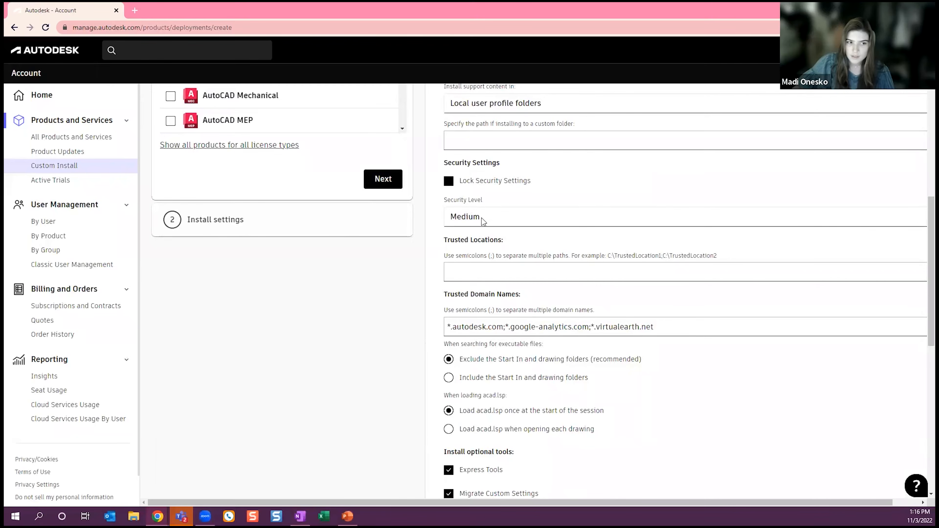
{"action": "left_click", "coordinate": [500, 222]}
{"action": "left_click", "coordinate": [466, 273]}
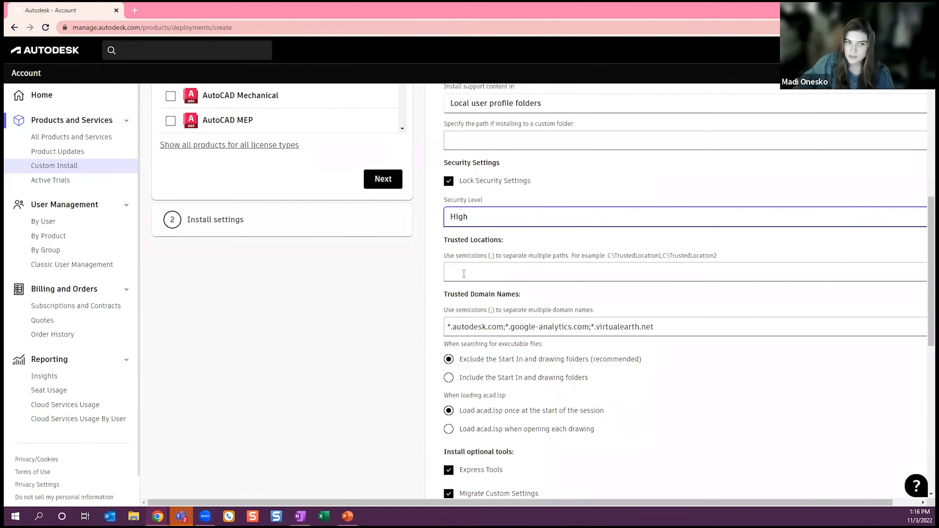
- Examine the remaining AutoCAD customizations, including where trusted locations and trusted domain names are entered
{"action": "scroll", "coordinate": [531, 217], "scroll_direction": "down", "scroll_amount": 4}
{"action": "scroll", "coordinate": [529, 214], "scroll_direction": "up", "scroll_amount": 2}
{"action": "scroll", "coordinate": [528, 214], "scroll_direction": "up", "scroll_amount": 1}
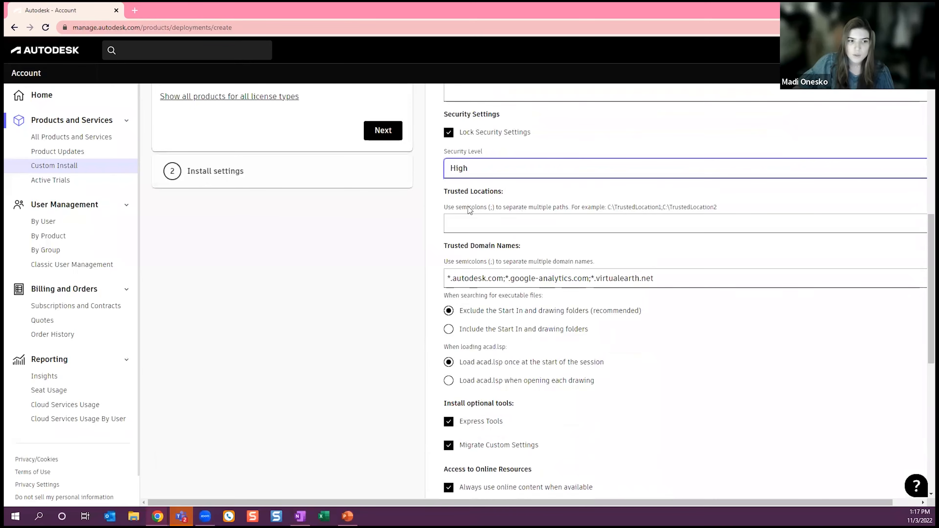
{"action": "left_click", "coordinate": [460, 220]}
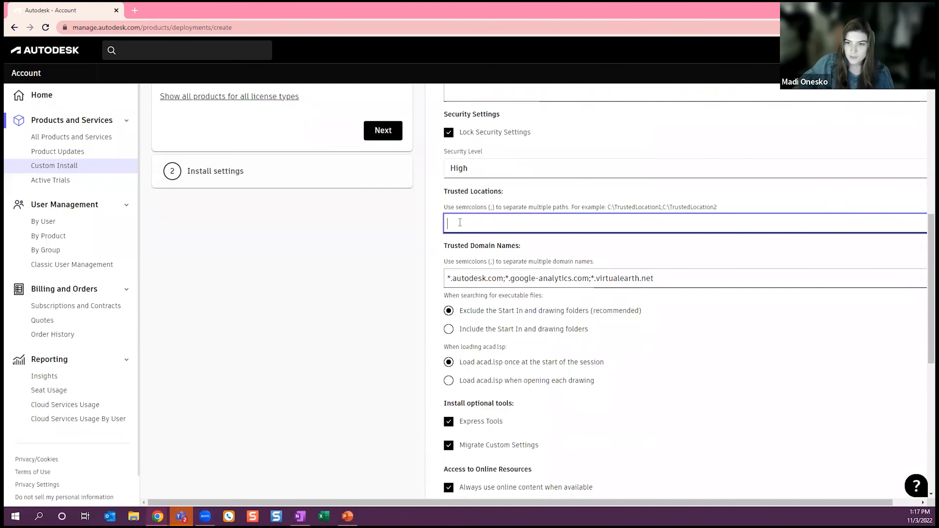
{"action": "left_click", "coordinate": [505, 281]}
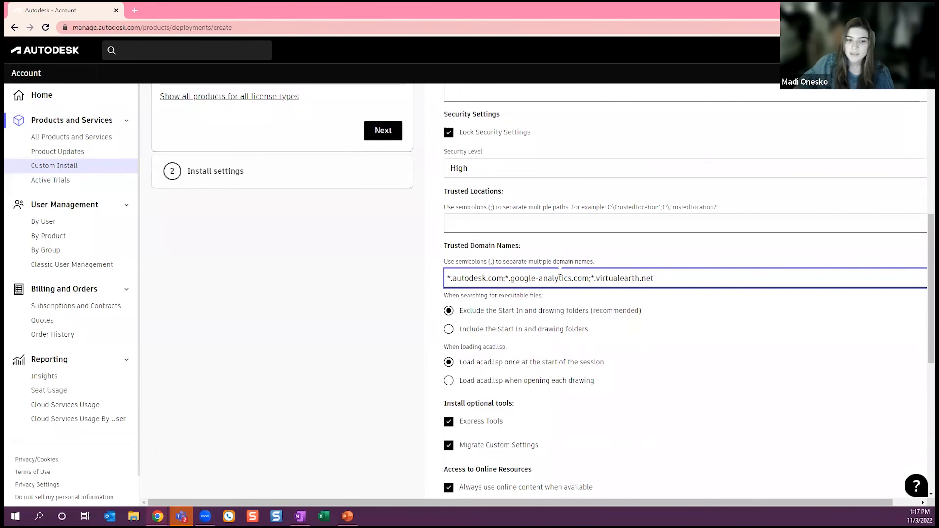
{"action": "left_click_drag", "start_coordinate": [657, 282], "coordinate": [641, 283]}
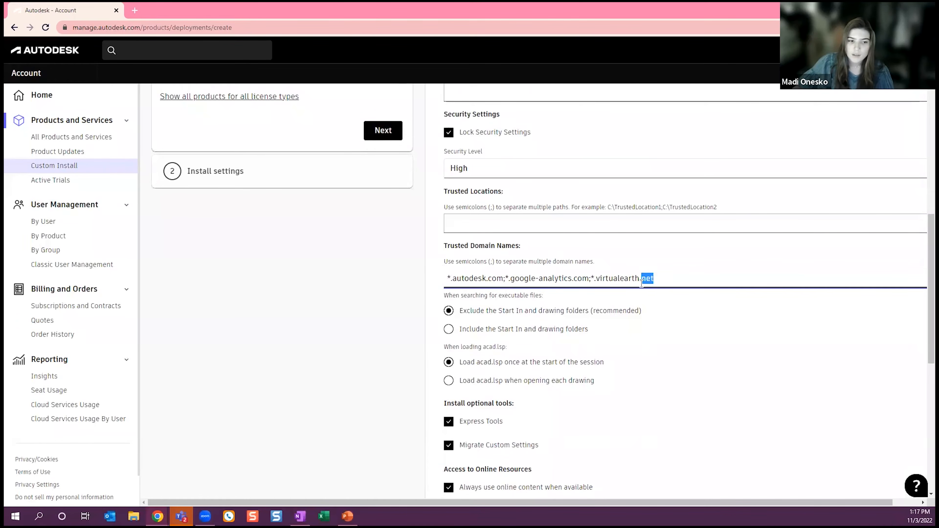
- In AutoCAD's online resource settings, turn off always using online content and access to Autodesk Account from within the product
{"action": "left_click", "coordinate": [667, 279]}
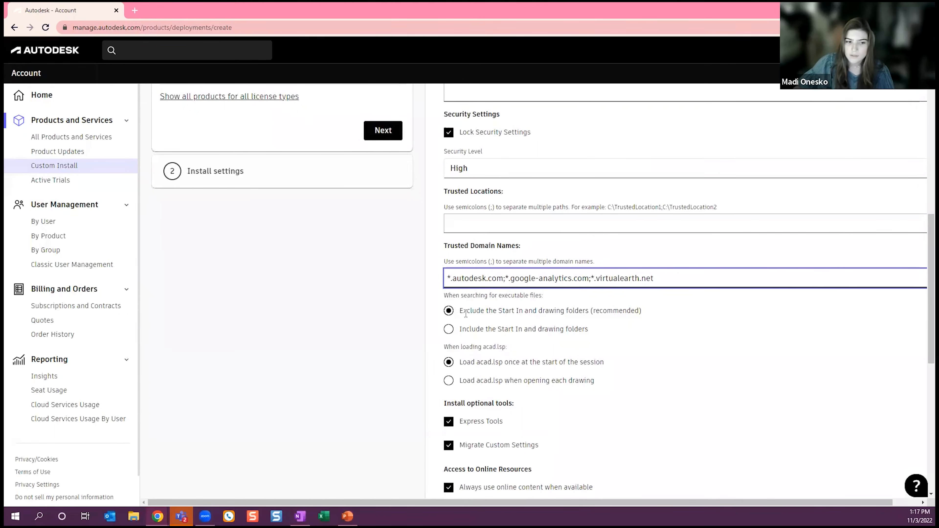
{"action": "scroll", "coordinate": [544, 311], "scroll_direction": "down", "scroll_amount": 4}
{"action": "scroll", "coordinate": [544, 319], "scroll_direction": "down", "scroll_amount": 1}
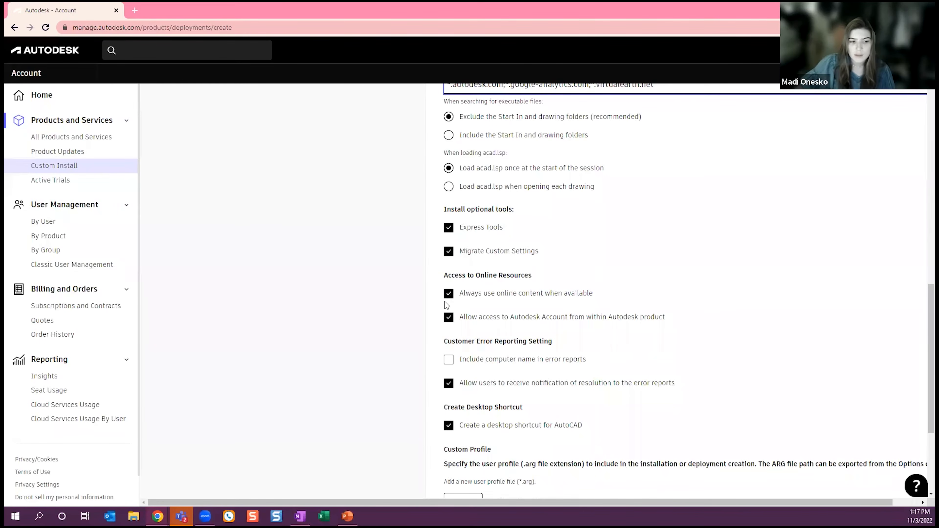
{"action": "left_click", "coordinate": [449, 294]}
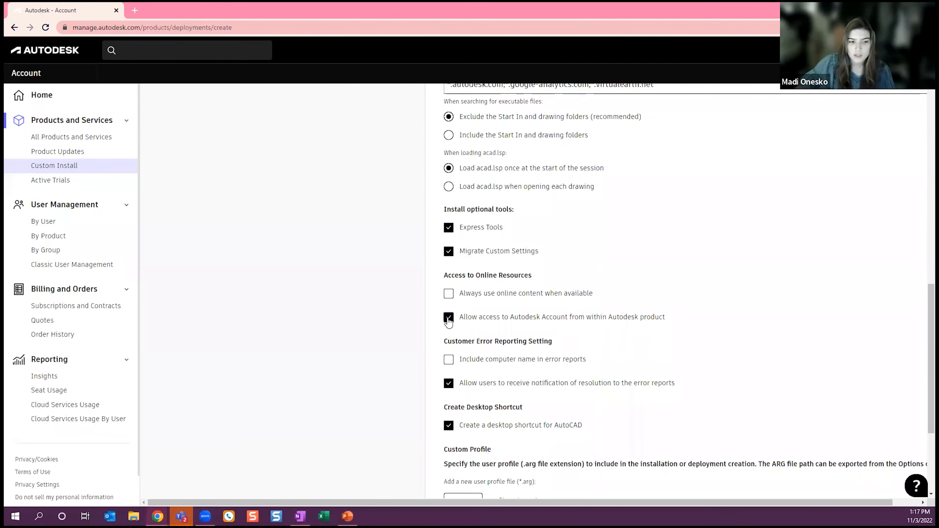
{"action": "left_click", "coordinate": [449, 318]}
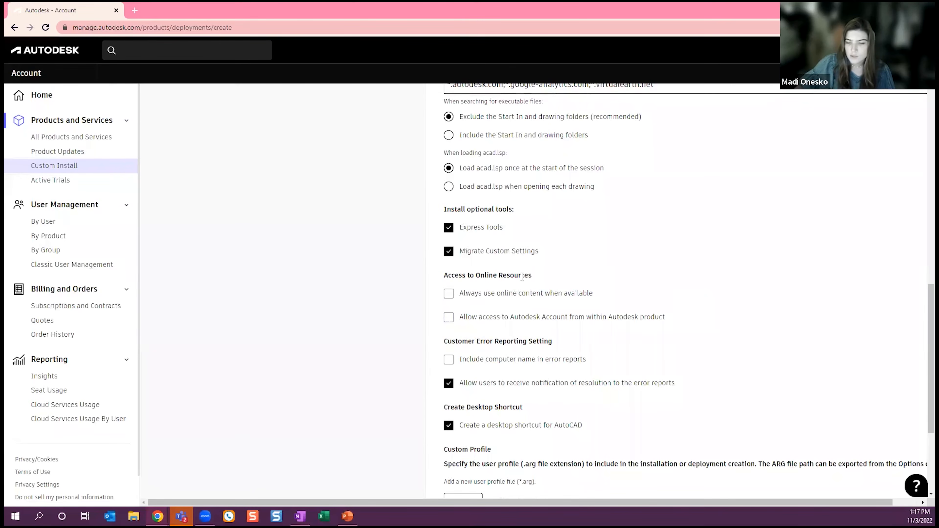
- Expand AutoCAD's language packs and plug-ins and look through the optional items available for the package
{"action": "scroll", "coordinate": [522, 277], "scroll_direction": "down", "scroll_amount": 4}
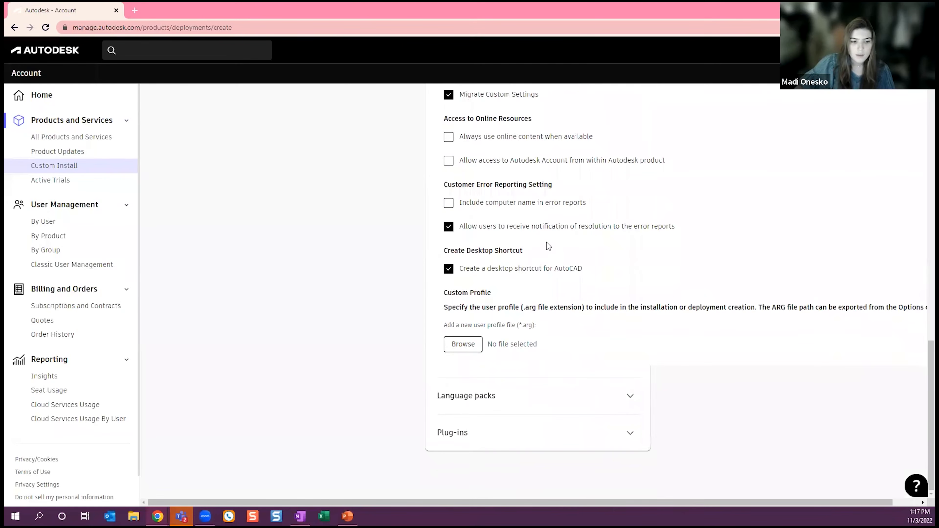
{"action": "left_click", "coordinate": [629, 397]}
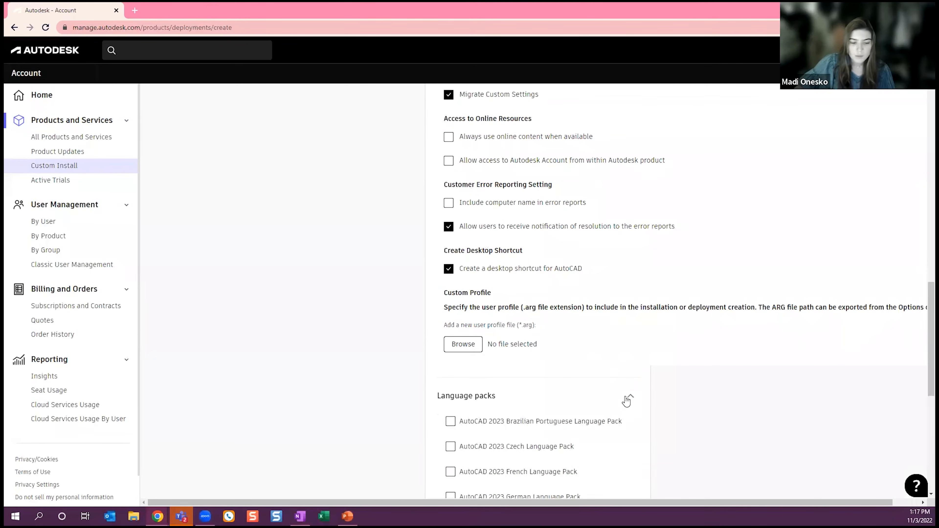
{"action": "scroll", "coordinate": [627, 401], "scroll_direction": "down", "scroll_amount": 9}
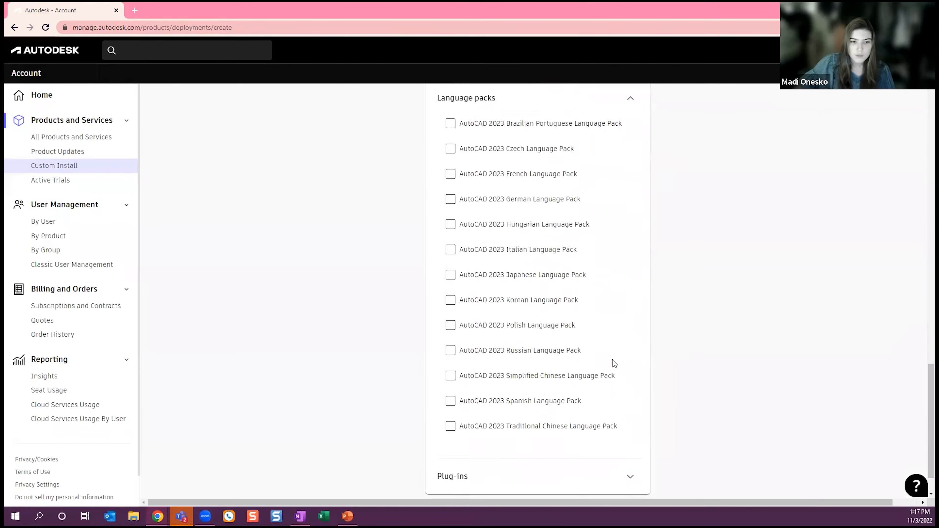
{"action": "left_click", "coordinate": [628, 435]}
{"action": "scroll", "coordinate": [627, 437], "scroll_direction": "down", "scroll_amount": 6}
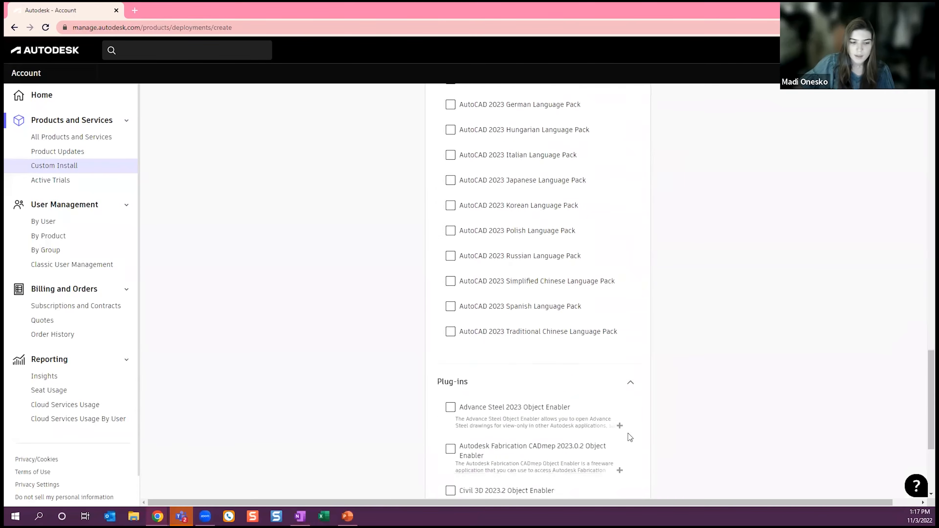
{"action": "scroll", "coordinate": [636, 423], "scroll_direction": "up", "scroll_amount": 20}
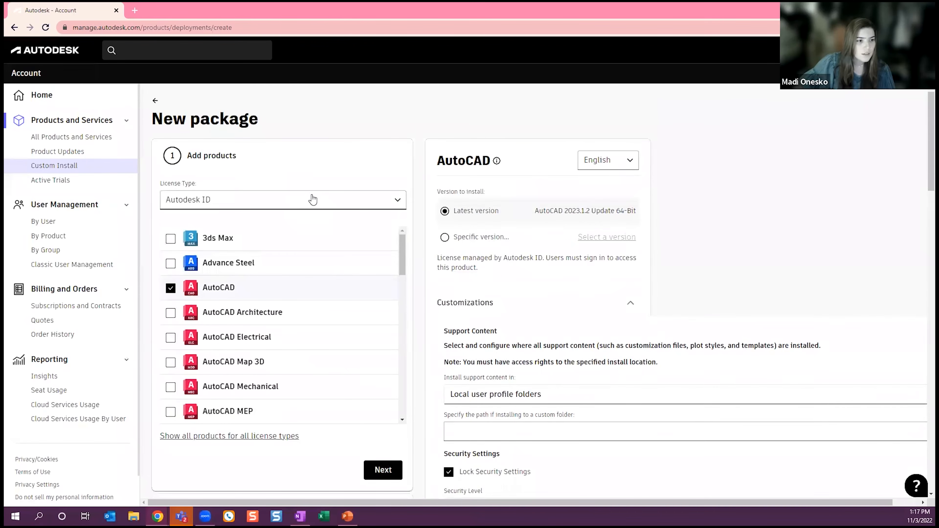
- Check the license types offered for the package, trying Network and going back to keep Autodesk ID
{"action": "left_click", "coordinate": [310, 200]}
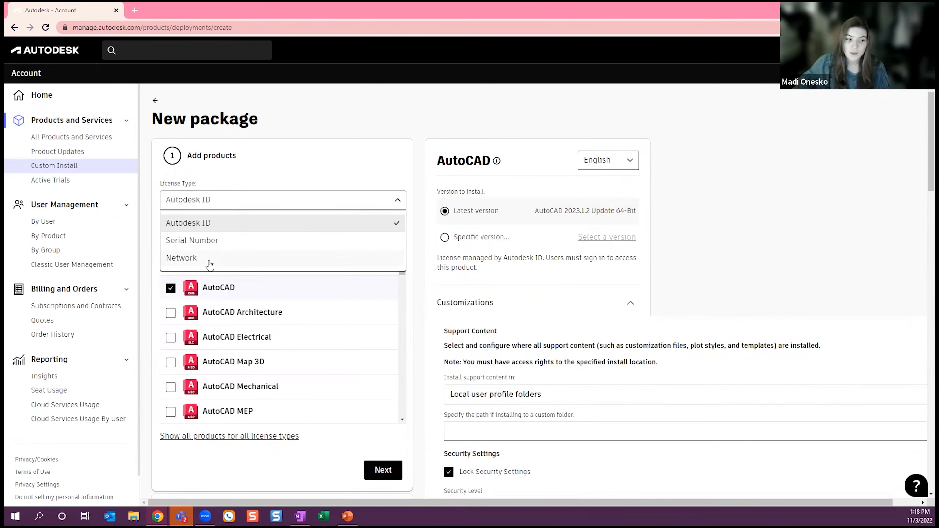
{"action": "left_click", "coordinate": [184, 260]}
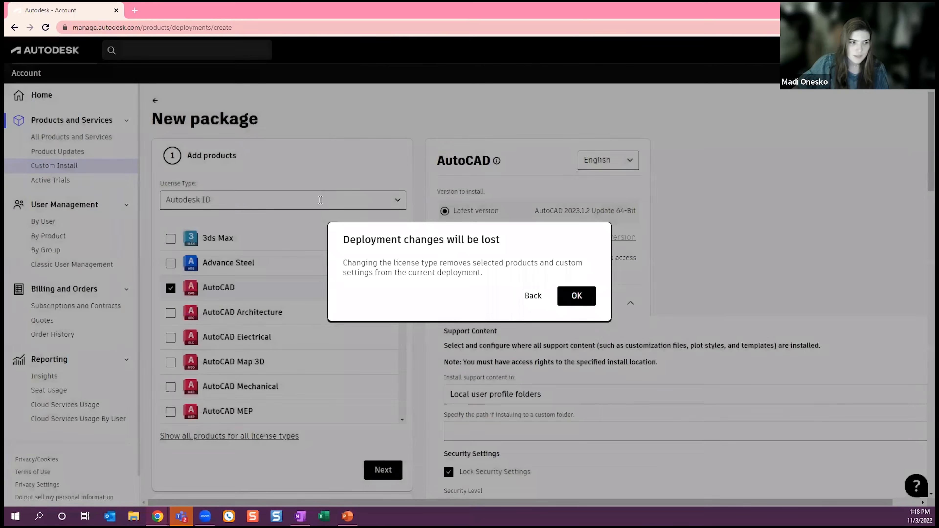
{"action": "left_click", "coordinate": [533, 295]}
{"action": "left_click", "coordinate": [318, 204]}
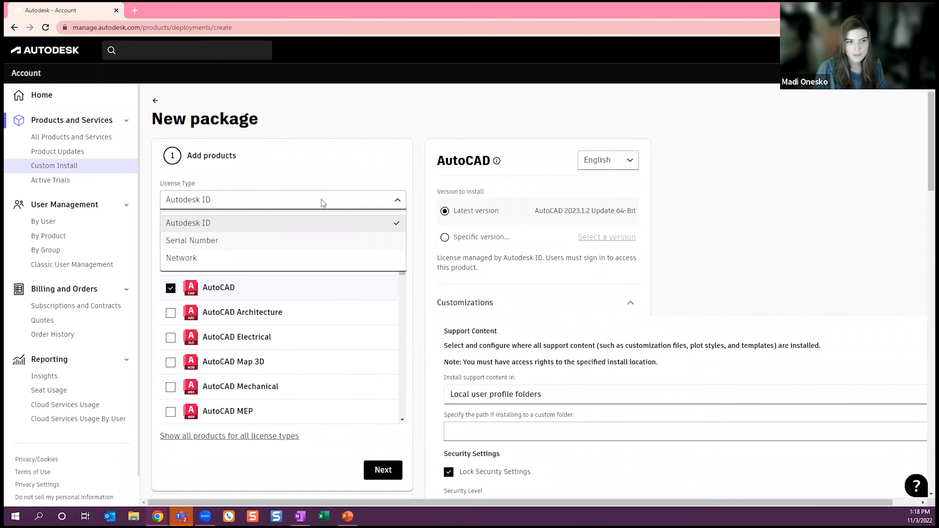
{"action": "left_click", "coordinate": [387, 199]}
{"action": "left_click", "coordinate": [296, 196]}
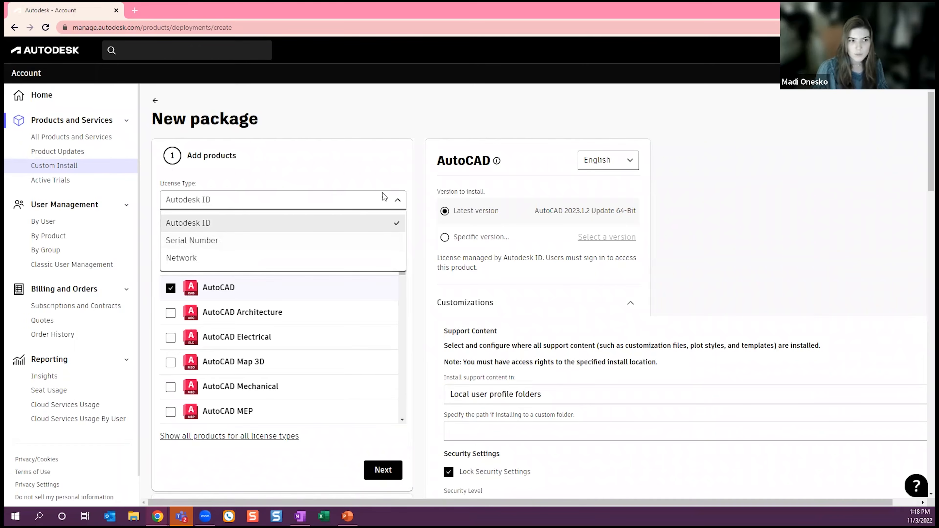
{"action": "left_click", "coordinate": [396, 201]}
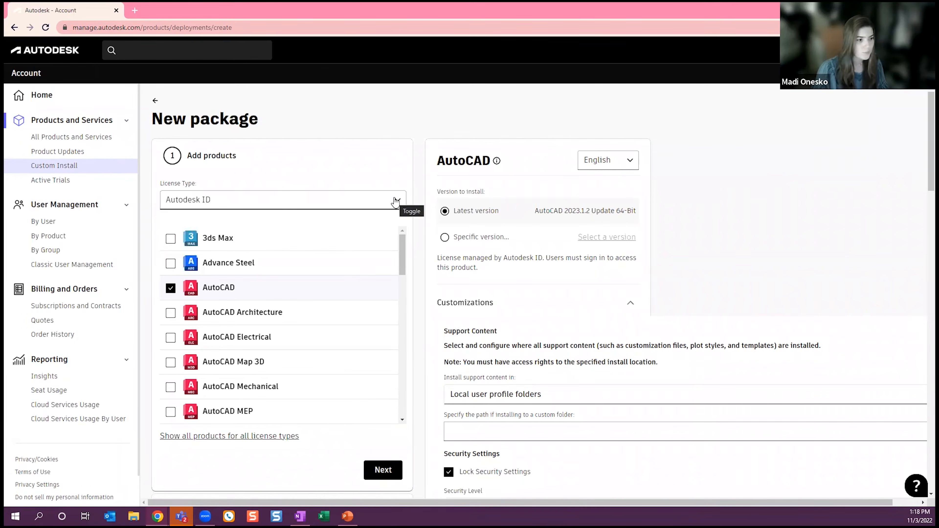
- Open Subscriptions and Contracts and view the subscriptions for the Fusion Team and Vault team and for all teams
{"action": "scroll", "coordinate": [94, 346], "scroll_direction": "down", "scroll_amount": 1}
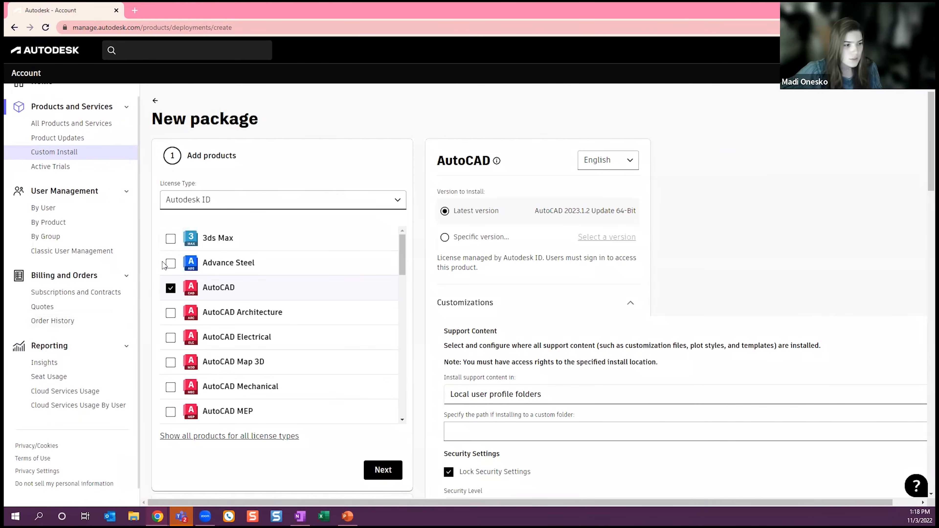
{"action": "left_click", "coordinate": [92, 293]}
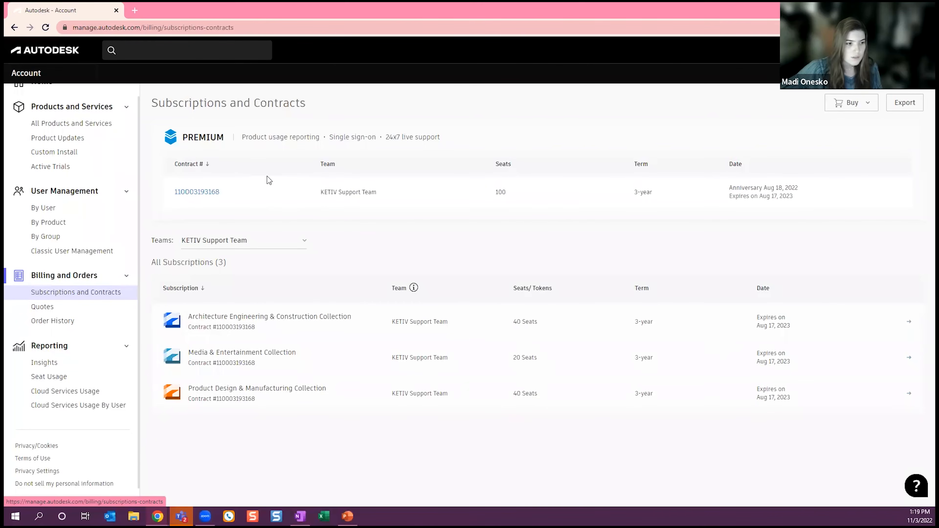
{"action": "left_click", "coordinate": [304, 244]}
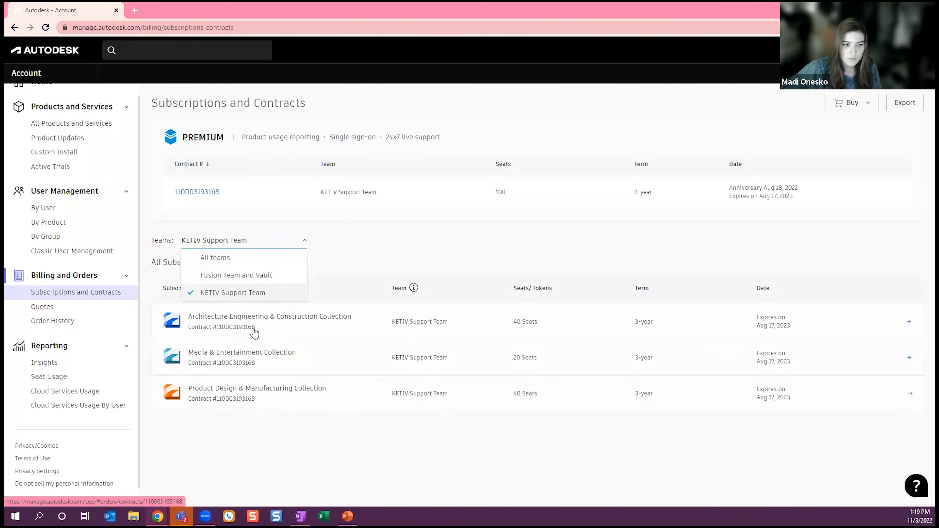
{"action": "left_click", "coordinate": [245, 278]}
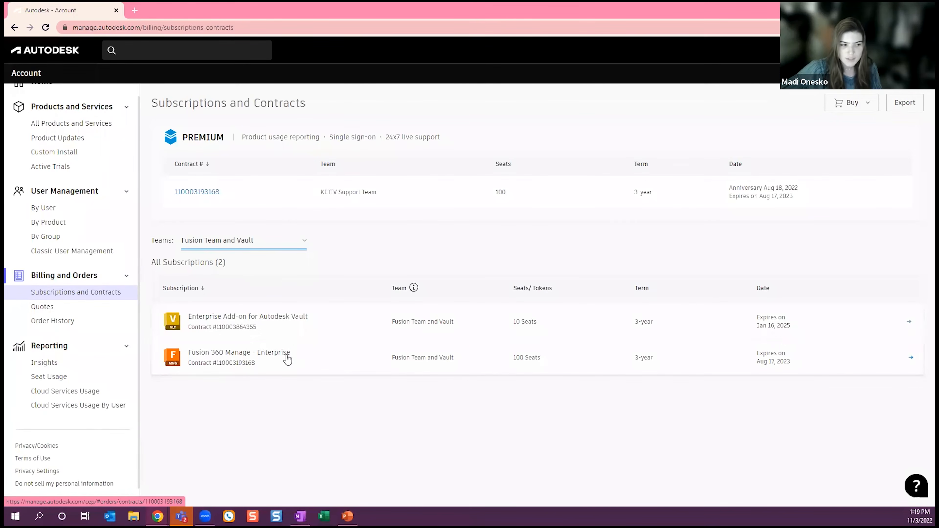
{"action": "left_click", "coordinate": [295, 249]}
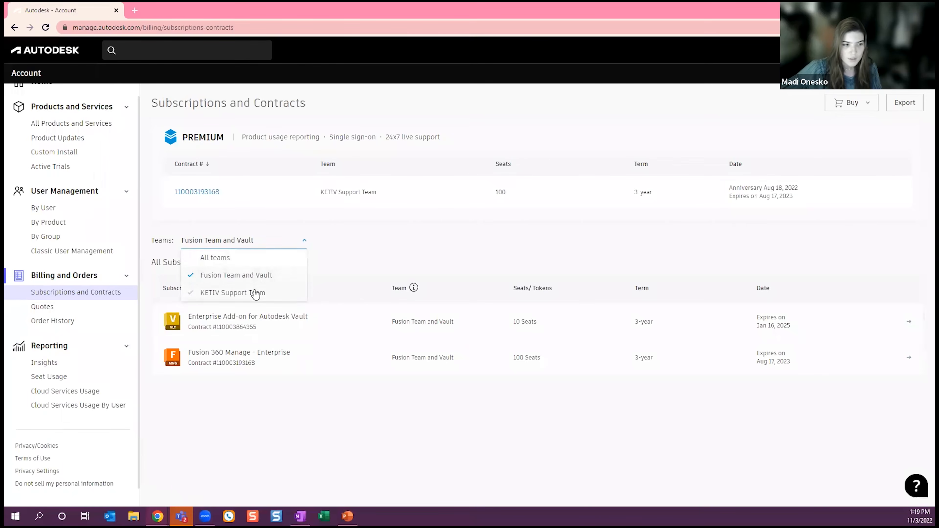
{"action": "left_click", "coordinate": [265, 259]}
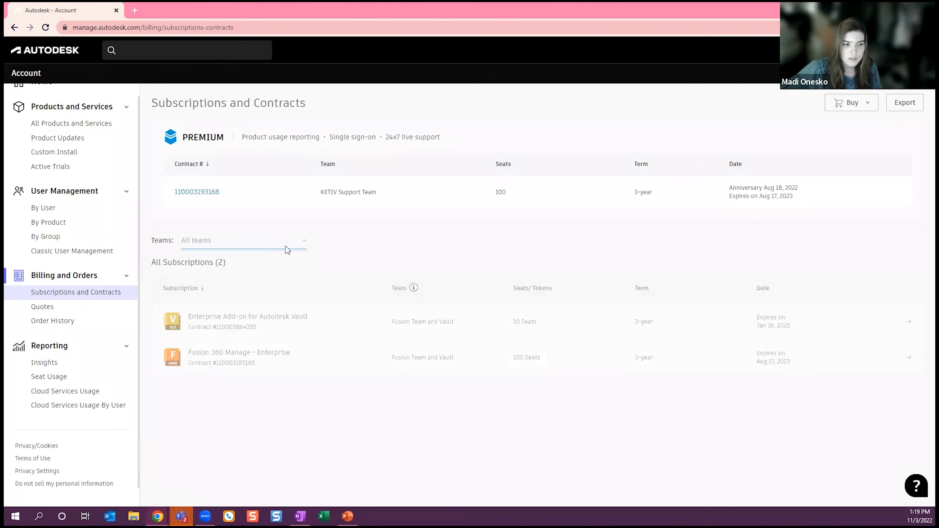
{"action": "scroll", "coordinate": [241, 358], "scroll_direction": "down", "scroll_amount": 4}
{"action": "scroll", "coordinate": [241, 357], "scroll_direction": "up", "scroll_amount": 4}
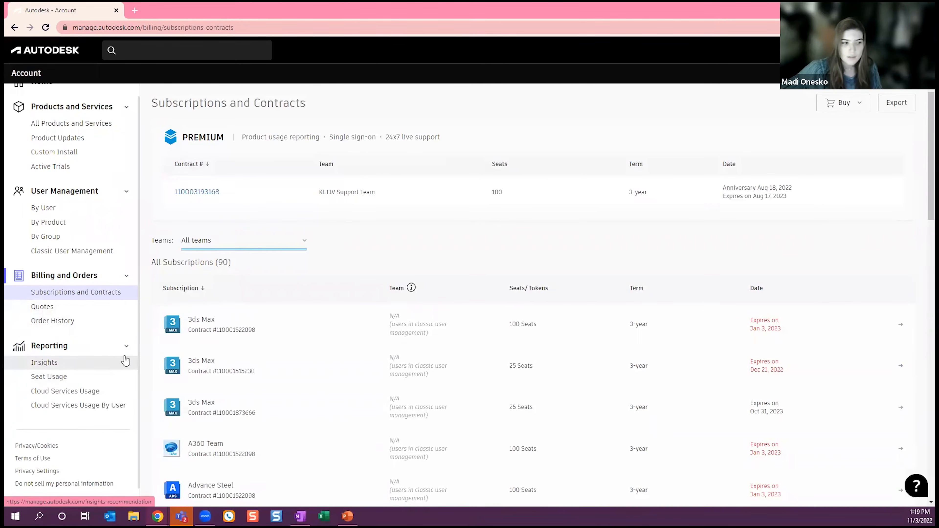
- Open the Insights report and review the KETIV Support Team's insights through to the inactive users section
{"action": "left_click", "coordinate": [55, 363]}
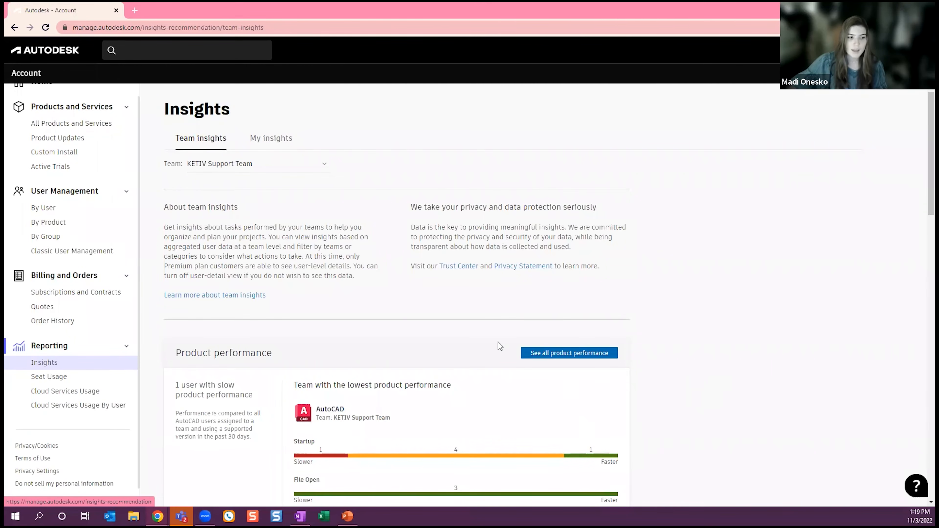
{"action": "scroll", "coordinate": [500, 346], "scroll_direction": "down", "scroll_amount": 10}
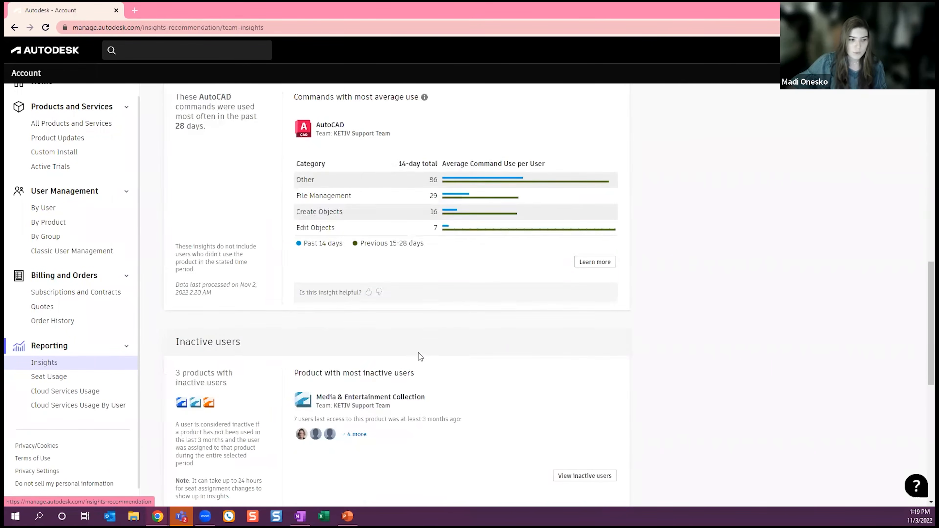
{"action": "scroll", "coordinate": [436, 345], "scroll_direction": "down", "scroll_amount": 3}
{"action": "scroll", "coordinate": [429, 352], "scroll_direction": "down", "scroll_amount": 2}
{"action": "scroll", "coordinate": [481, 366], "scroll_direction": "up", "scroll_amount": 2}
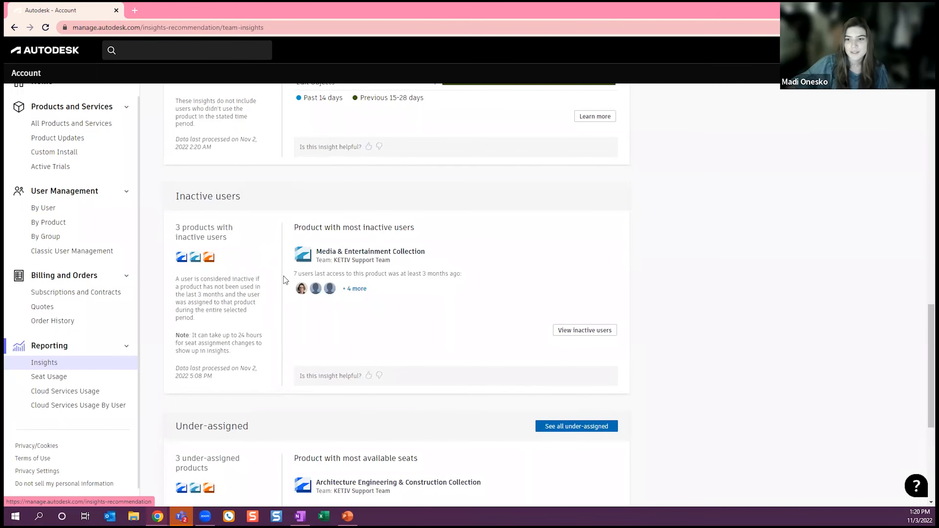
- View the list of inactive users for the Media & Entertainment Collection and check when each last accessed it
{"action": "left_click", "coordinate": [580, 333]}
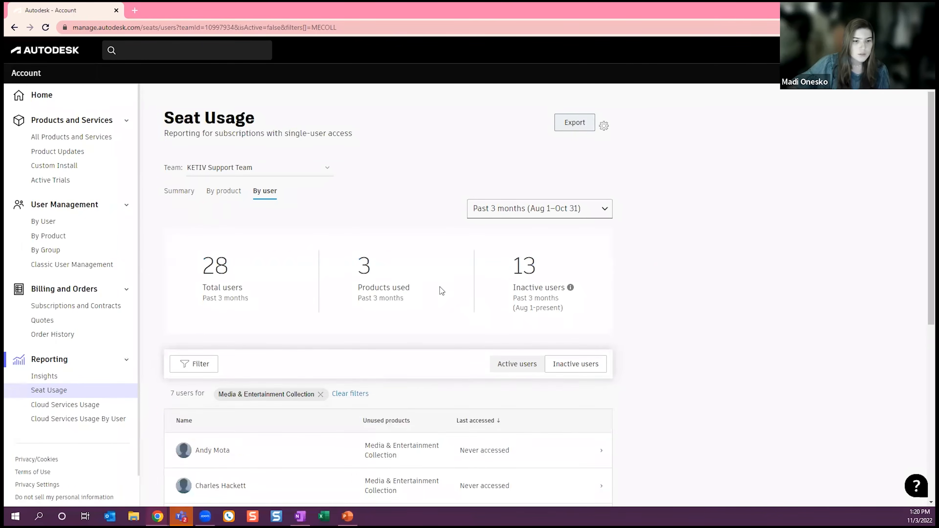
{"action": "scroll", "coordinate": [313, 373], "scroll_direction": "down", "scroll_amount": 5}
{"action": "scroll", "coordinate": [312, 373], "scroll_direction": "down", "scroll_amount": 3}
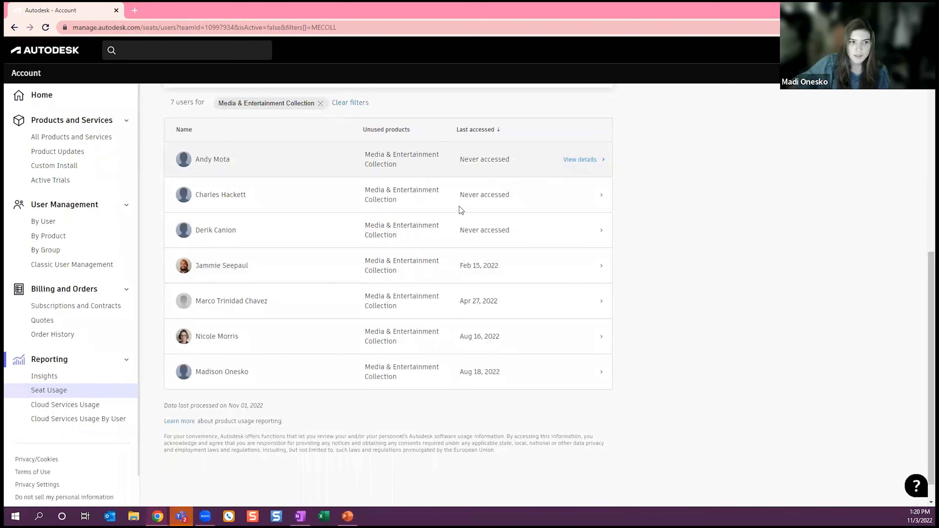
{"action": "scroll", "coordinate": [461, 168], "scroll_direction": "up", "scroll_amount": 4}
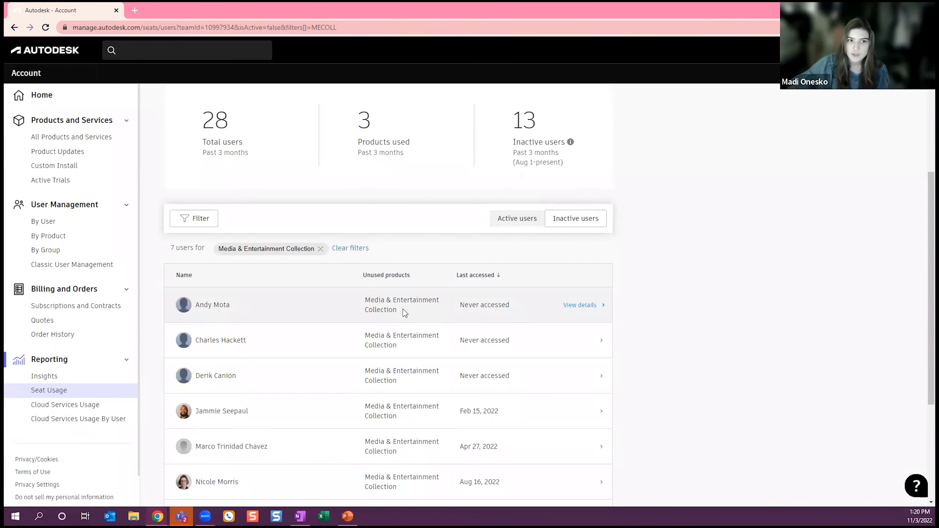
{"action": "scroll", "coordinate": [402, 309], "scroll_direction": "up", "scroll_amount": 4}
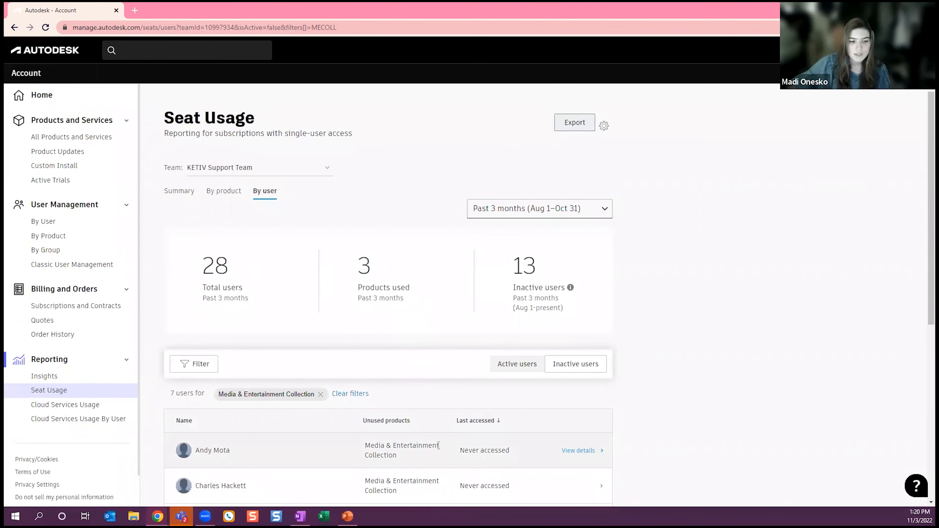
- Review the KETIV Support Team's seat usage in the summary, by-product and by-user views, including the assigned seats
{"action": "left_click", "coordinate": [177, 191]}
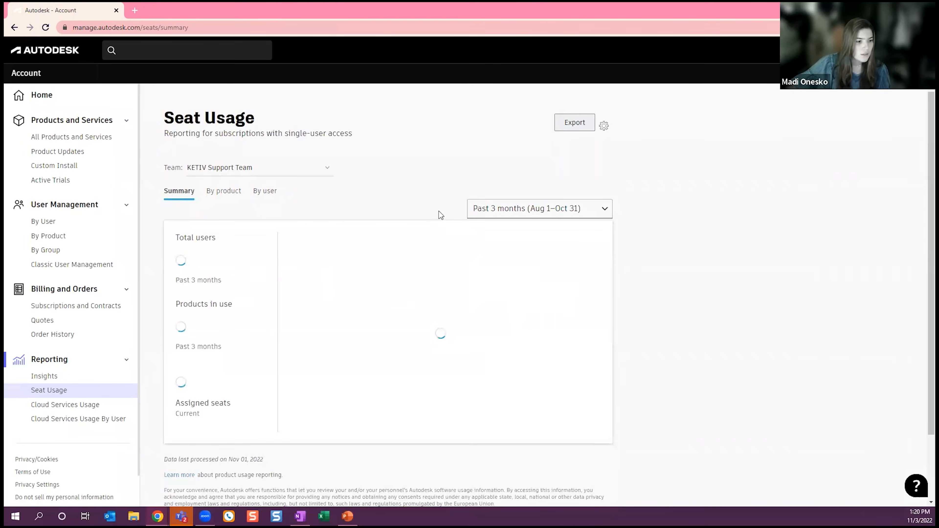
{"action": "scroll", "coordinate": [441, 215], "scroll_direction": "down", "scroll_amount": 2}
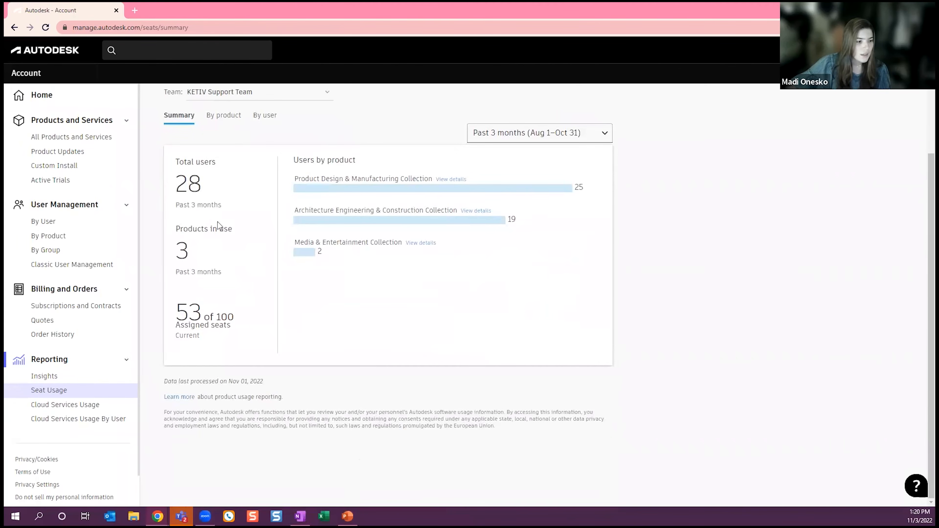
{"action": "scroll", "coordinate": [218, 226], "scroll_direction": "up", "scroll_amount": 2}
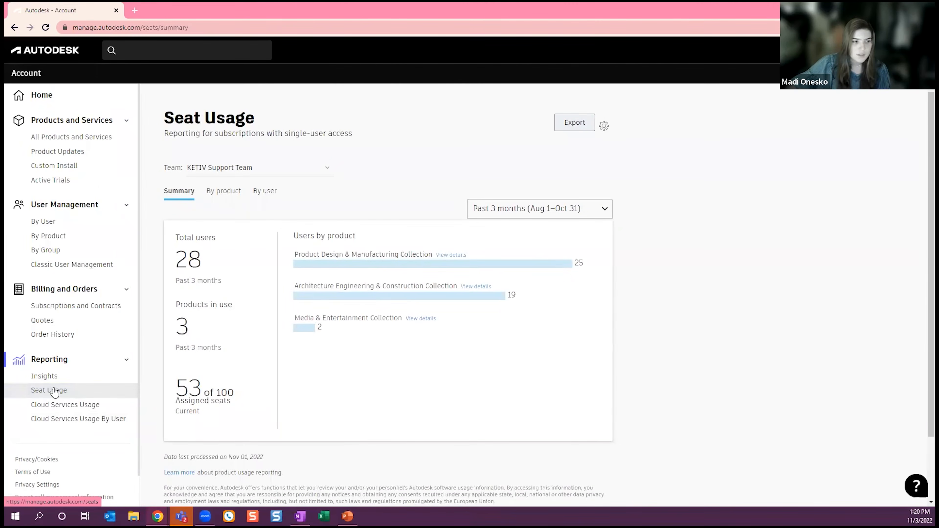
{"action": "left_click", "coordinate": [35, 393]}
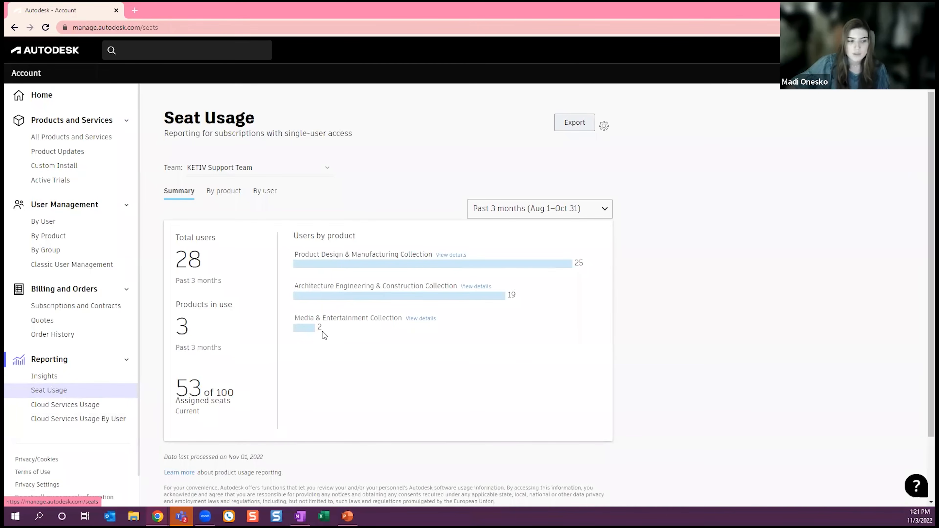
{"action": "left_click_drag", "start_coordinate": [233, 407], "coordinate": [174, 383]}
{"action": "left_click", "coordinate": [216, 413]}
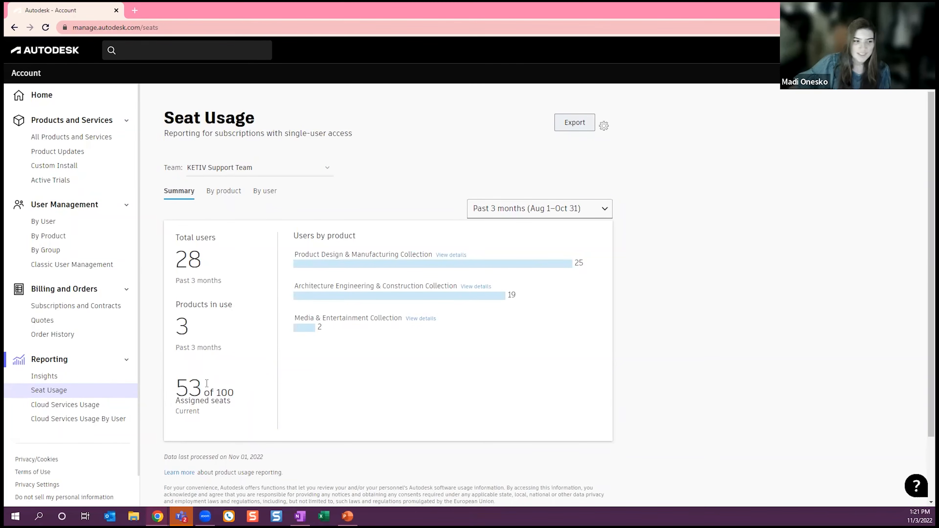
{"action": "left_click", "coordinate": [222, 192]}
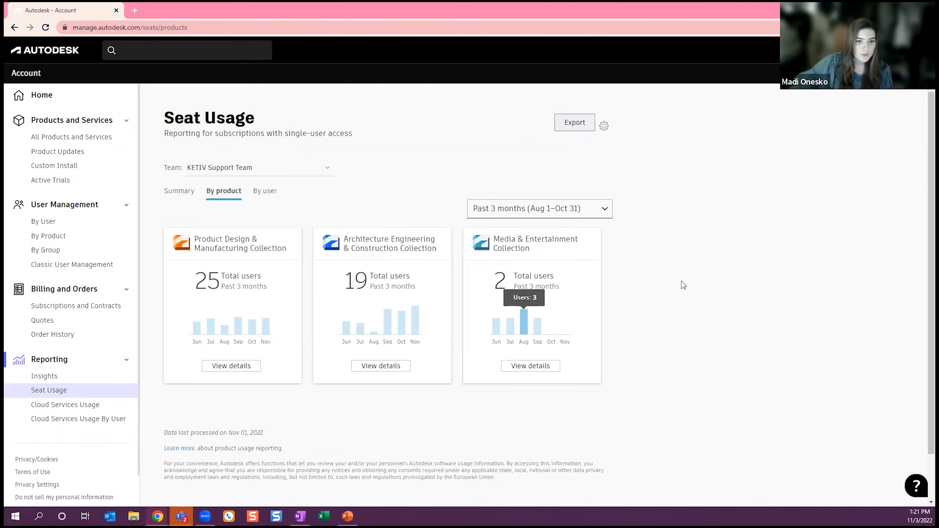
{"action": "left_click", "coordinate": [270, 193]}
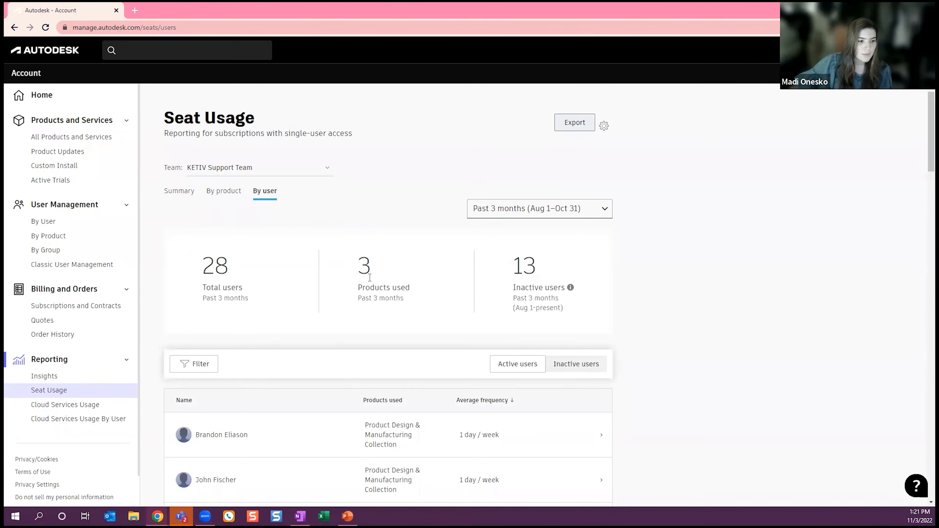
- View the seat usage details of the user with the Architecture Engineering & Construction Collection and 2 more, and open the Cloud Services Usage report
{"action": "scroll", "coordinate": [368, 282], "scroll_direction": "down", "scroll_amount": 4}
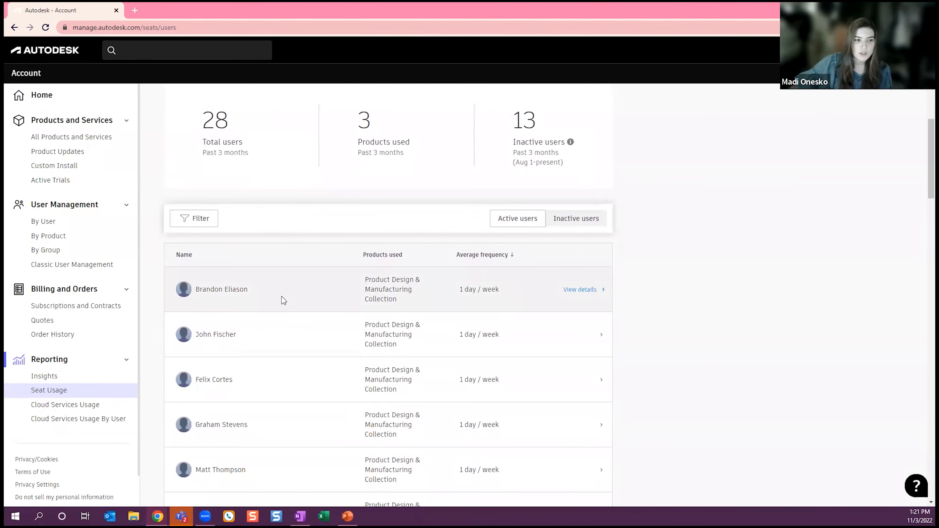
{"action": "scroll", "coordinate": [272, 304], "scroll_direction": "down", "scroll_amount": 5}
{"action": "scroll", "coordinate": [272, 304], "scroll_direction": "down", "scroll_amount": 18}
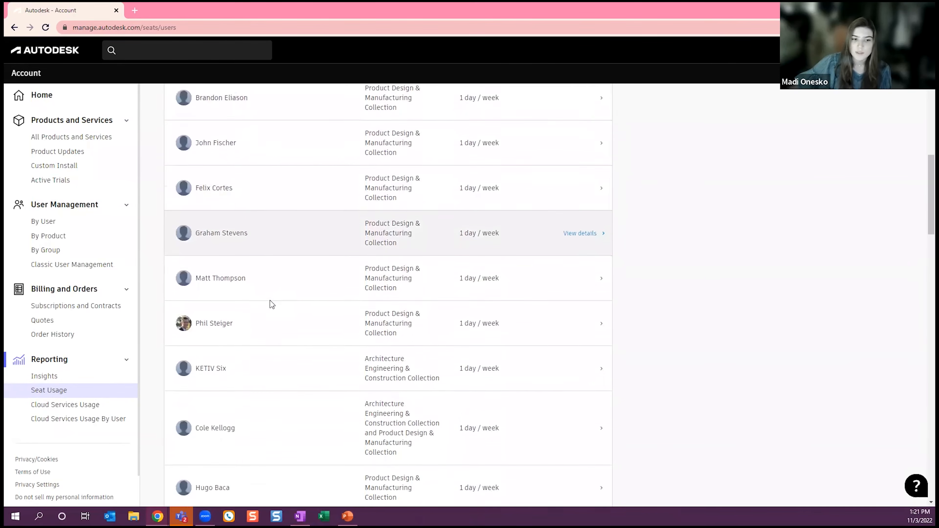
{"action": "scroll", "coordinate": [272, 304], "scroll_direction": "down", "scroll_amount": 8}
{"action": "scroll", "coordinate": [269, 304], "scroll_direction": "up", "scroll_amount": 6}
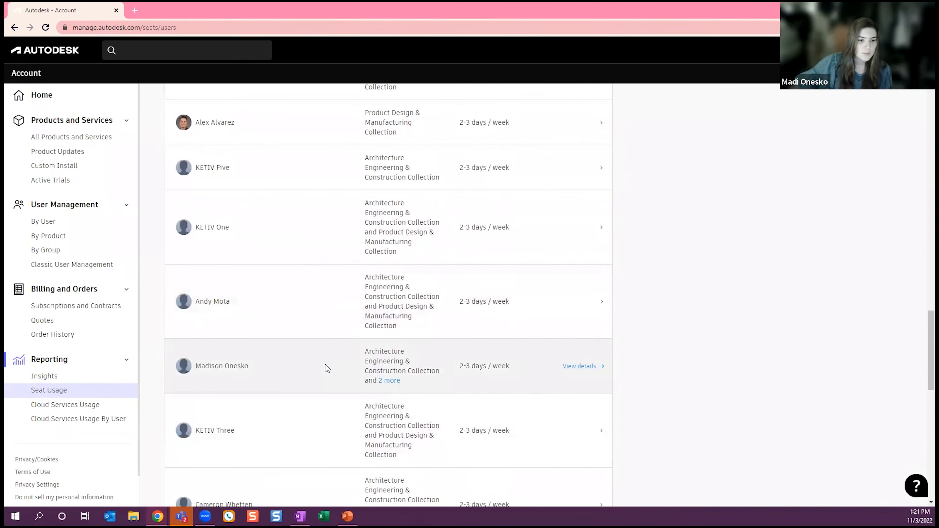
{"action": "left_click", "coordinate": [321, 368]}
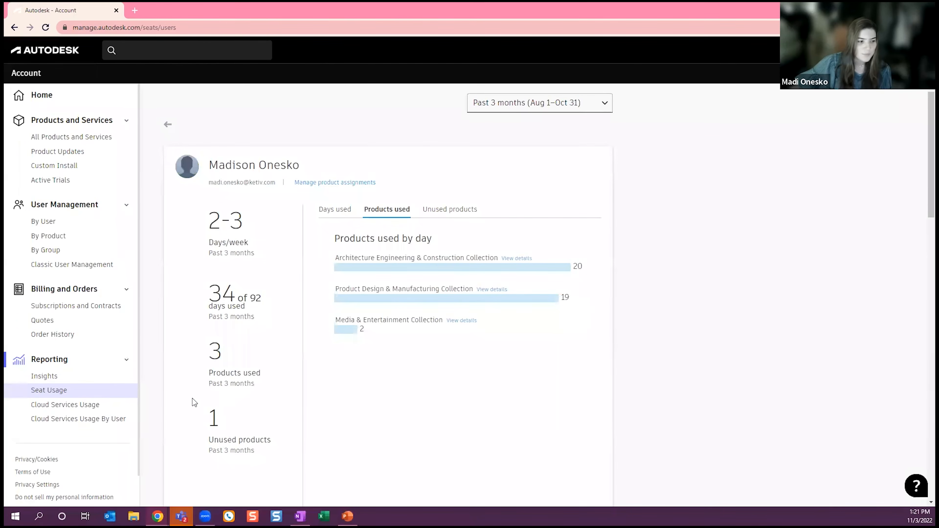
{"action": "left_click", "coordinate": [77, 407]}
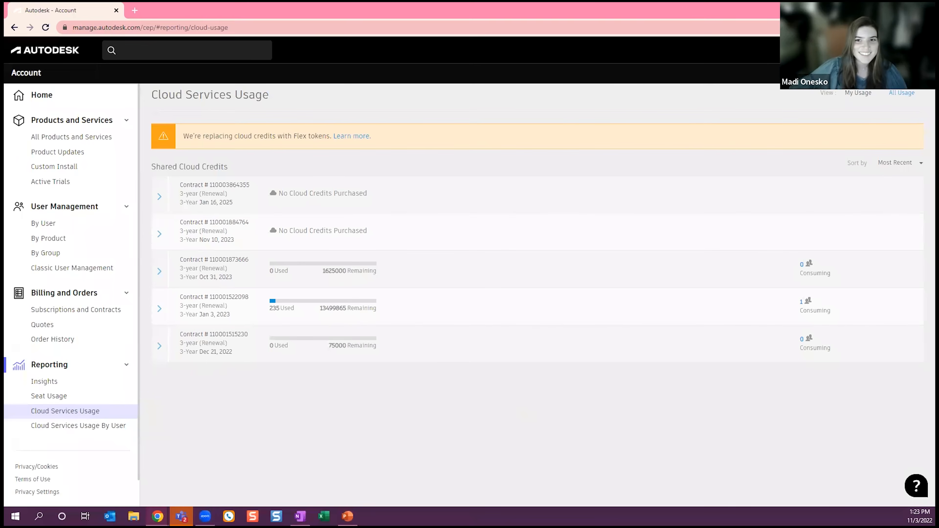
- Open a secondary admin's details from user management by user and review the available roles without changing the assigned one
{"action": "right_click", "coordinate": [57, 225]}
{"action": "left_click", "coordinate": [41, 229]}
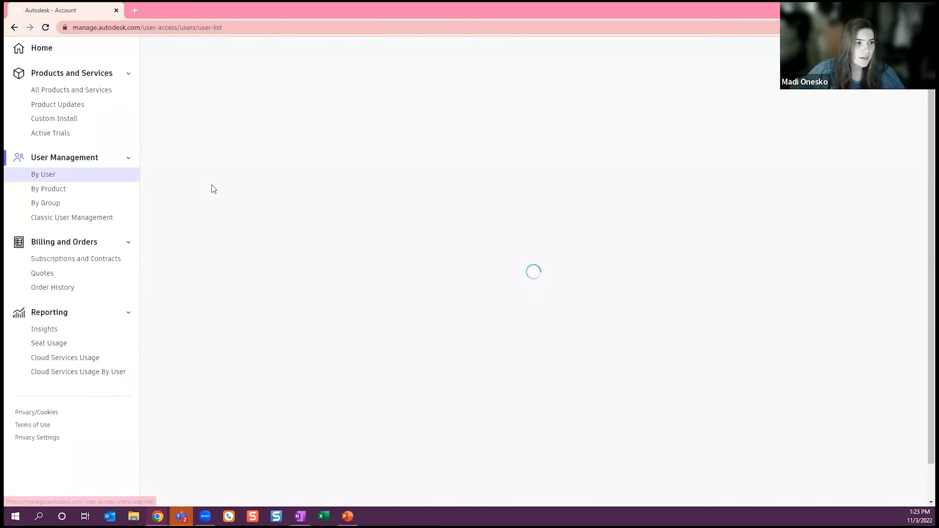
{"action": "left_click", "coordinate": [381, 310]}
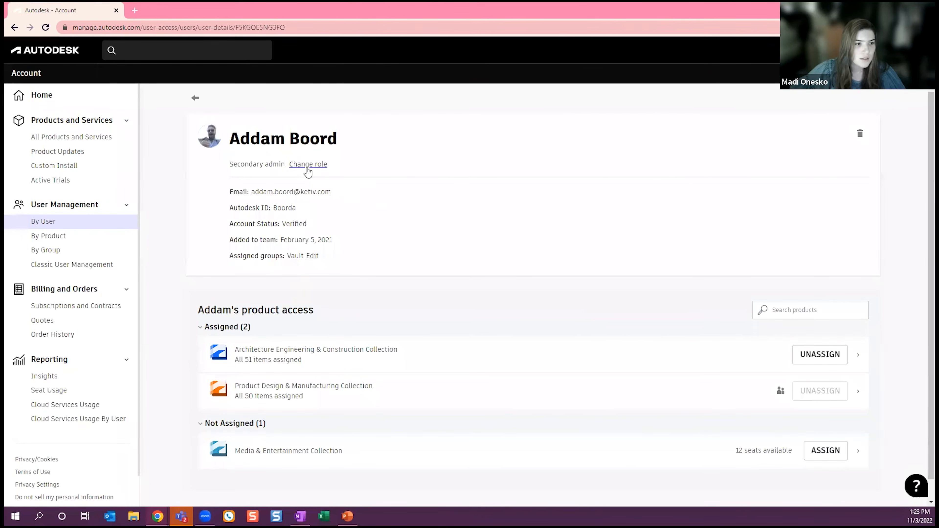
{"action": "left_click", "coordinate": [308, 169]}
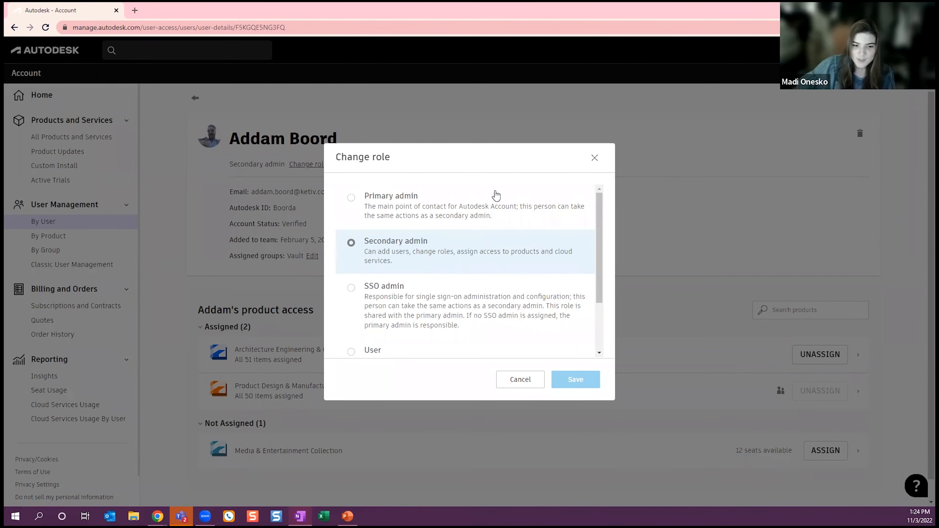
{"action": "left_click", "coordinate": [597, 159]}
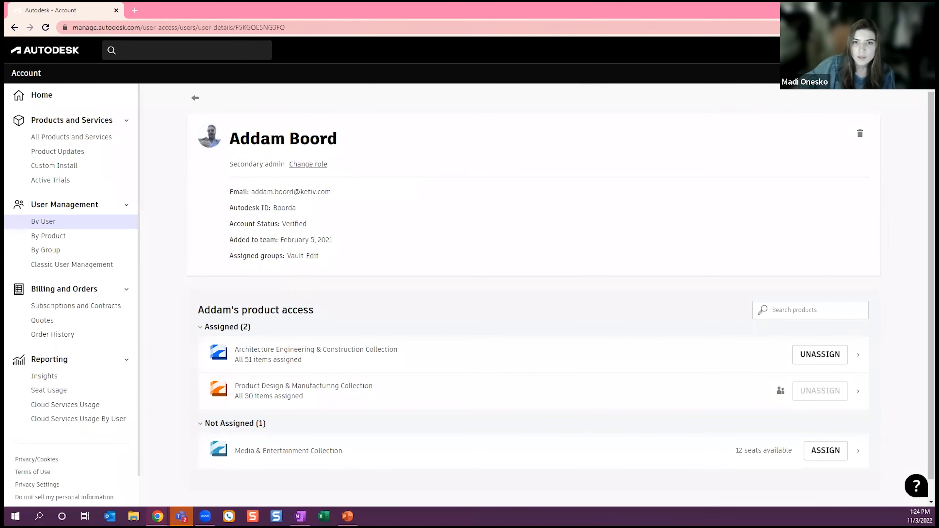
- Switch to the Autodesk Account Portal presentation in PowerPoint and start the slide show from the Common Issues slide
{"action": "left_click", "coordinate": [881, 10]}
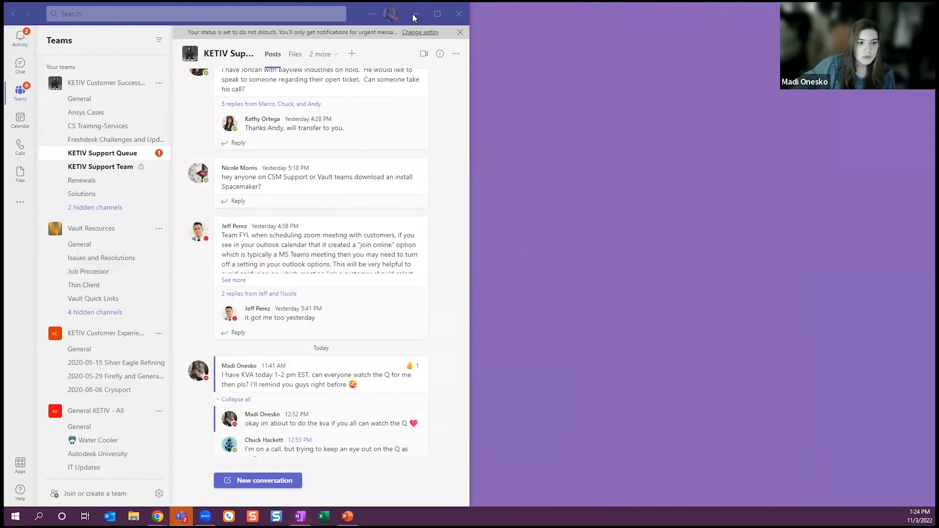
{"action": "left_click", "coordinate": [415, 16]}
{"action": "left_click", "coordinate": [347, 516]}
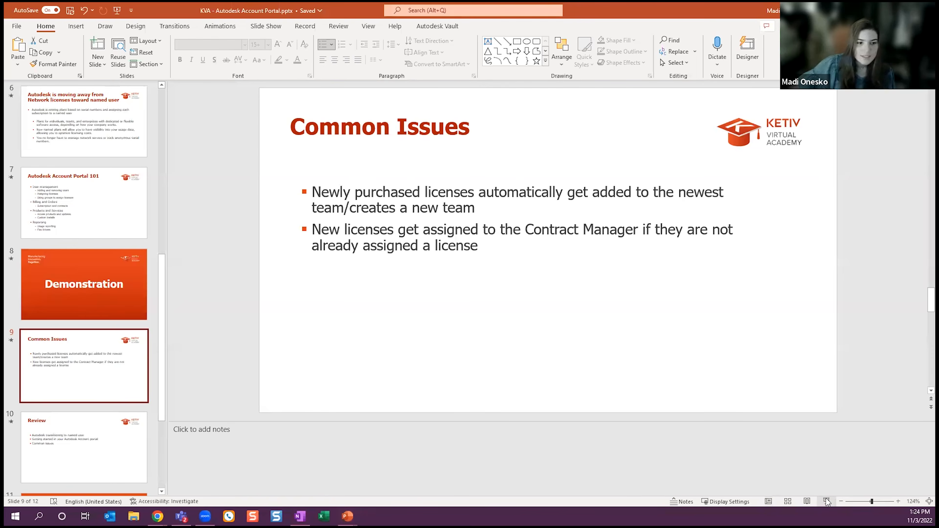
{"action": "left_click", "coordinate": [827, 502]}
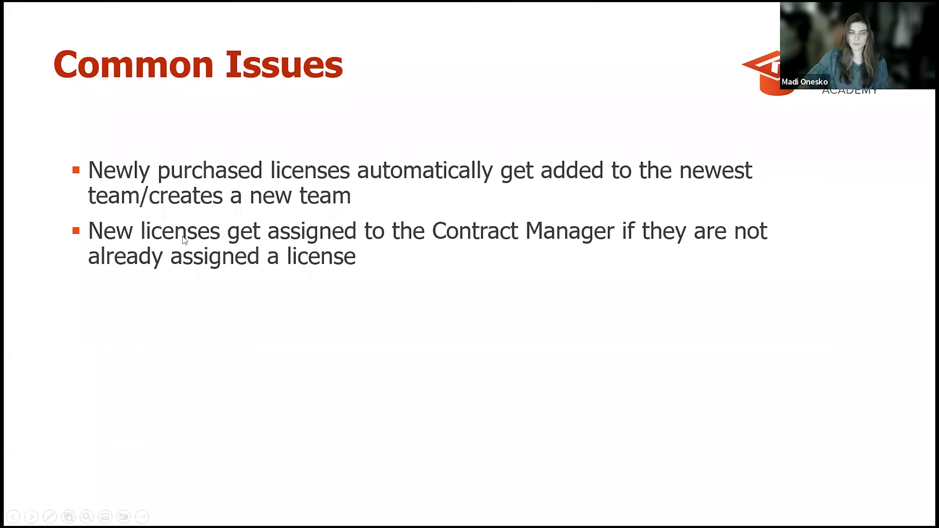